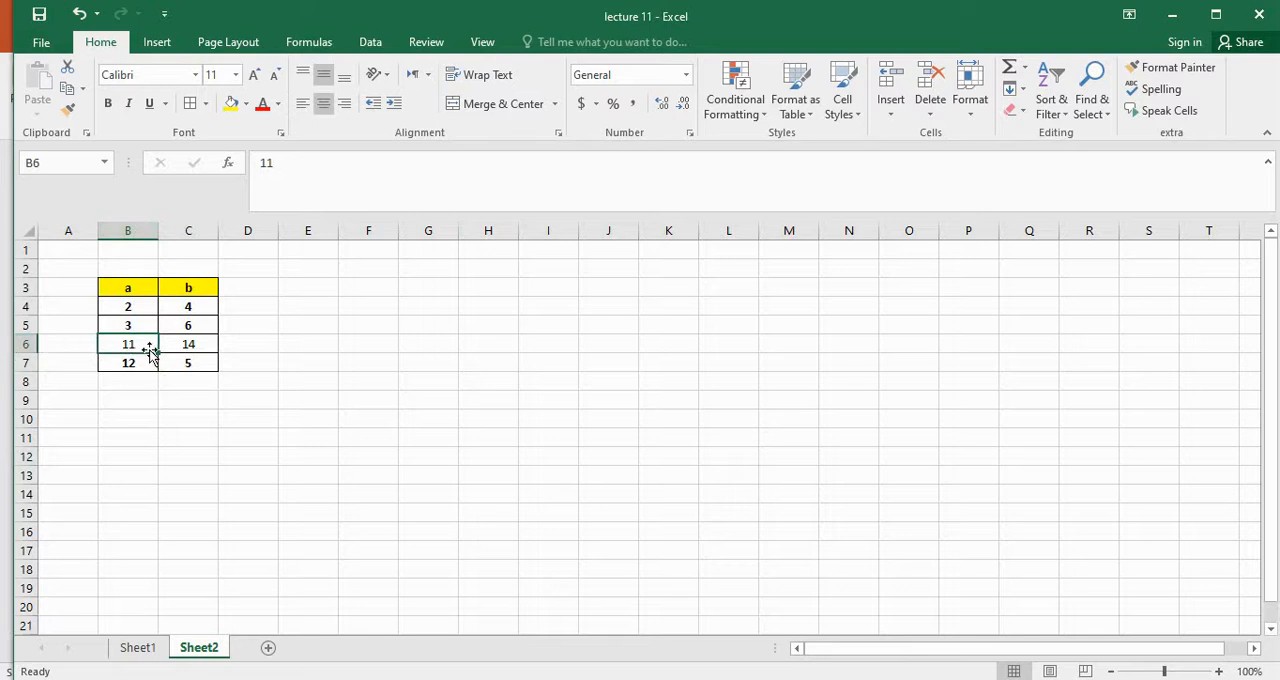
Enter the formula =C4*5 in cell D4, beside the first row of the table
click(203, 230)
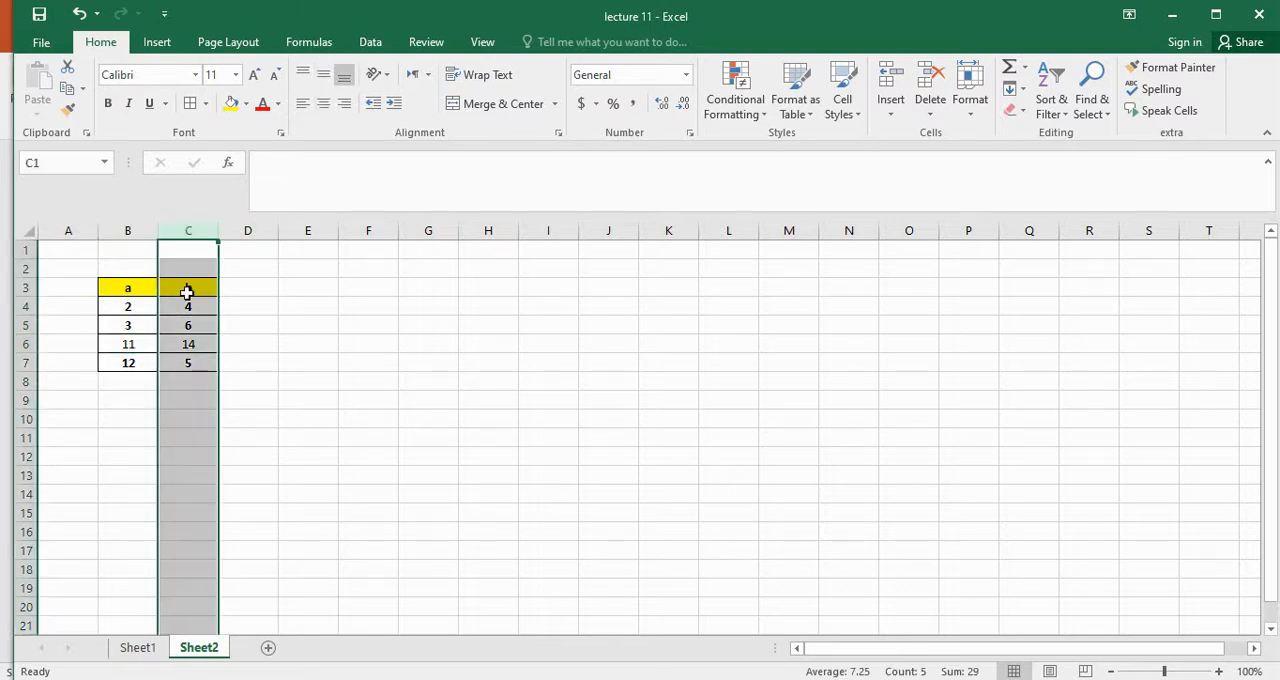
click(203, 364)
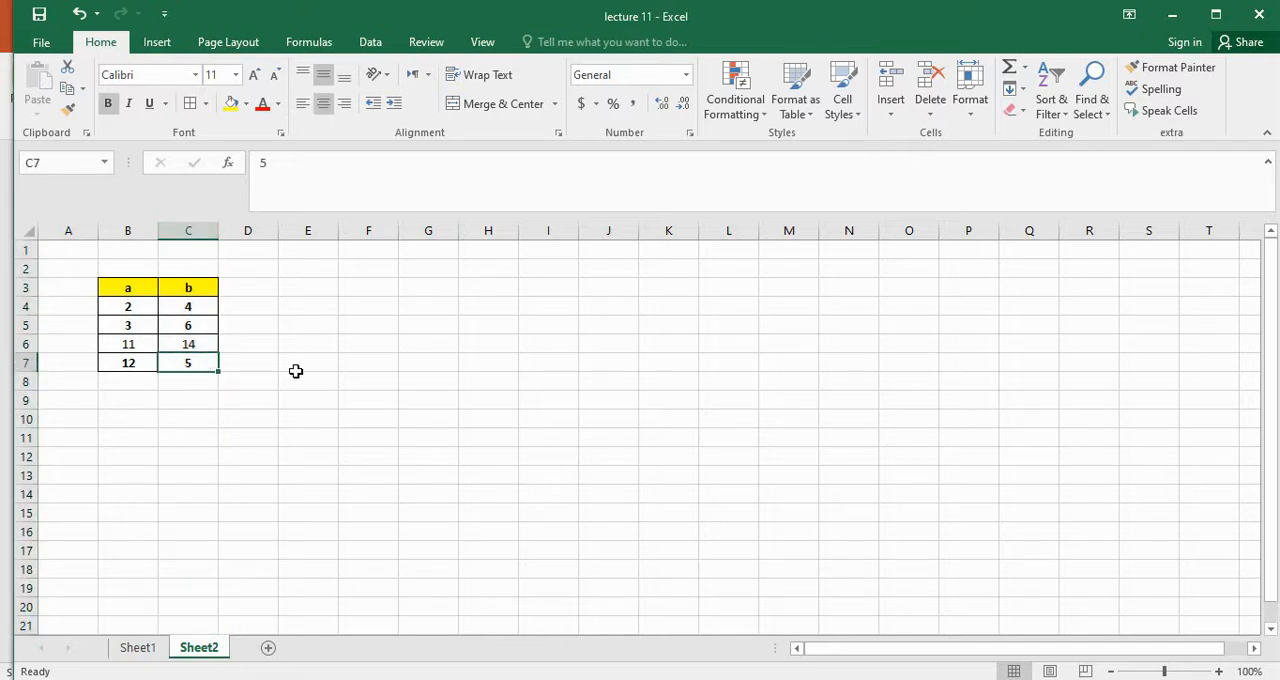
click(262, 307)
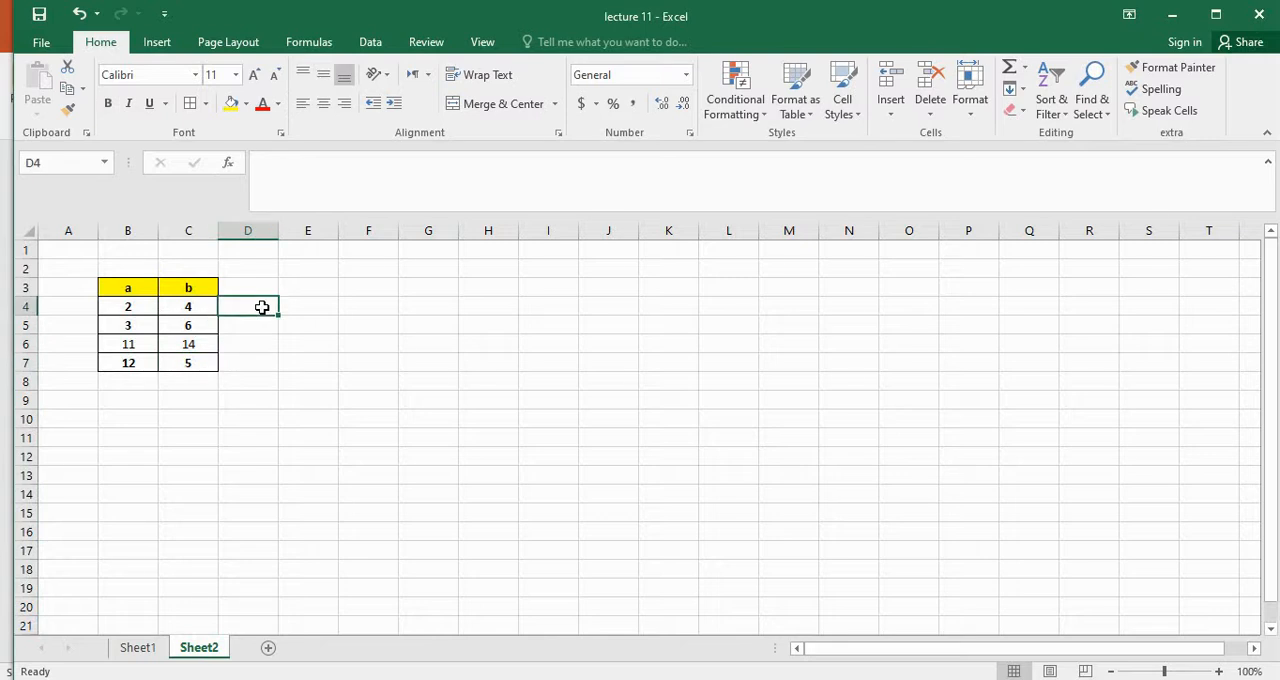
text(=)
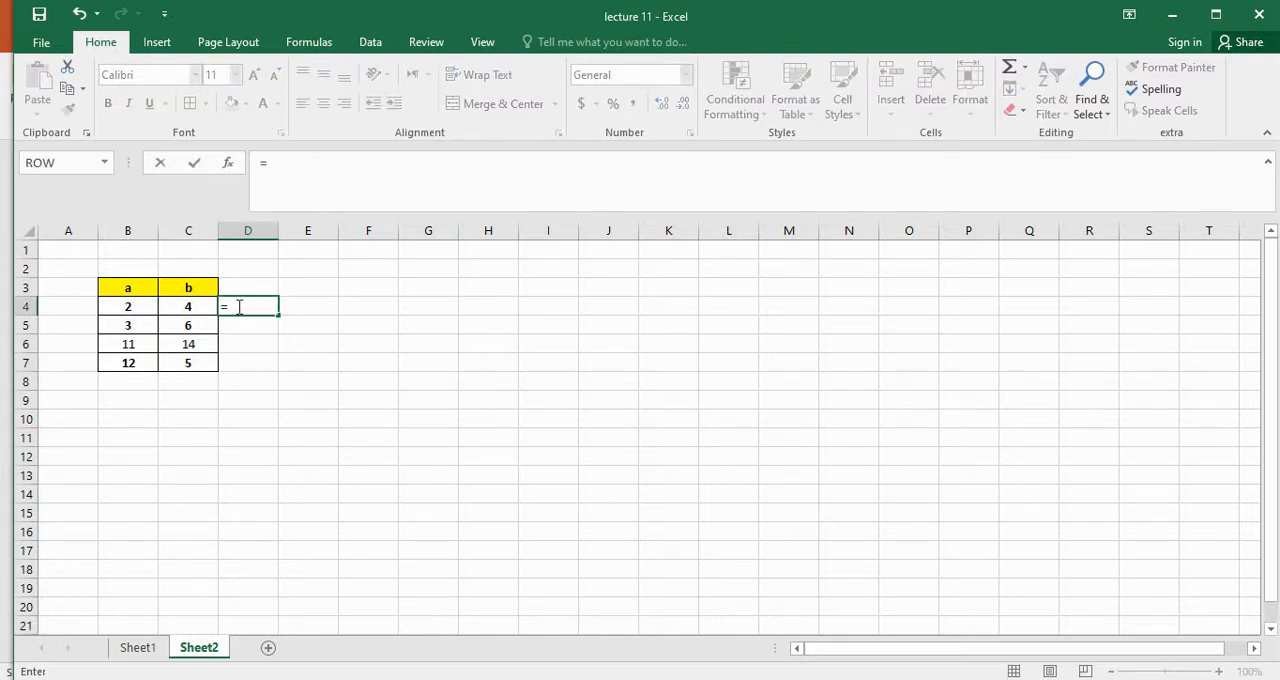
click(205, 308)
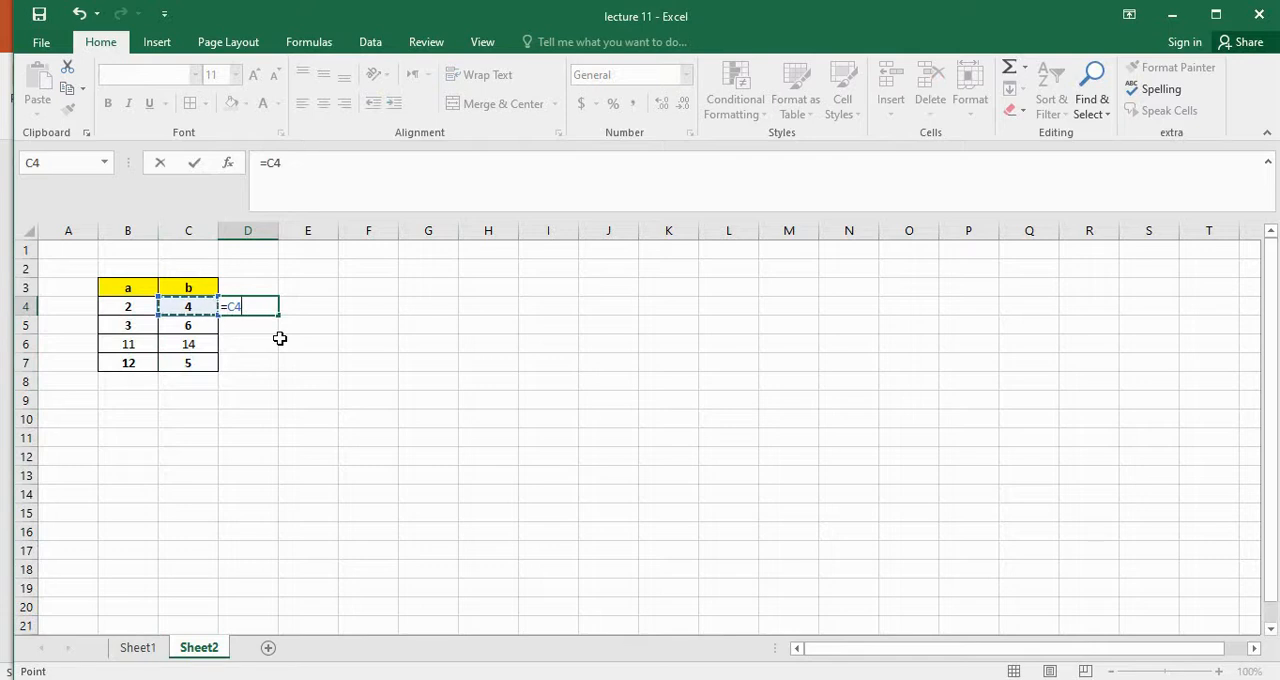
text(*5)
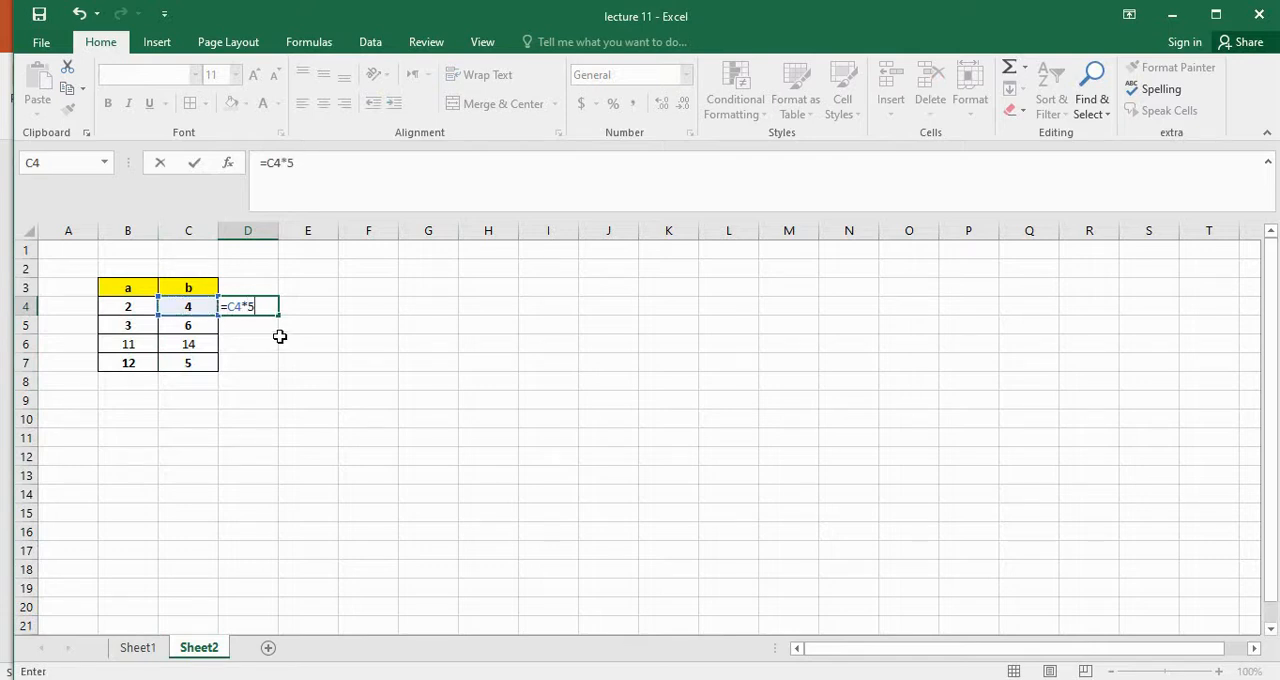
drag(280, 338, 250, 308)
click(255, 304)
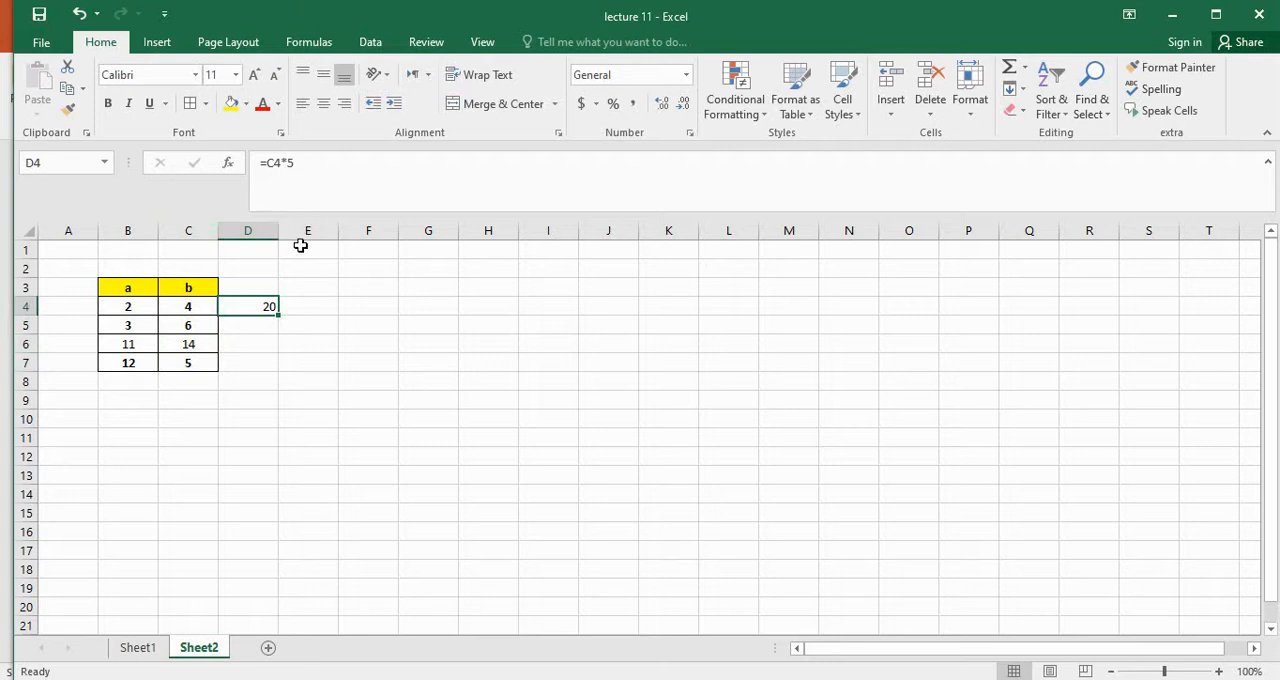
Fill the D4 formula down through D7 and check the reference in each filled cell
click(255, 366)
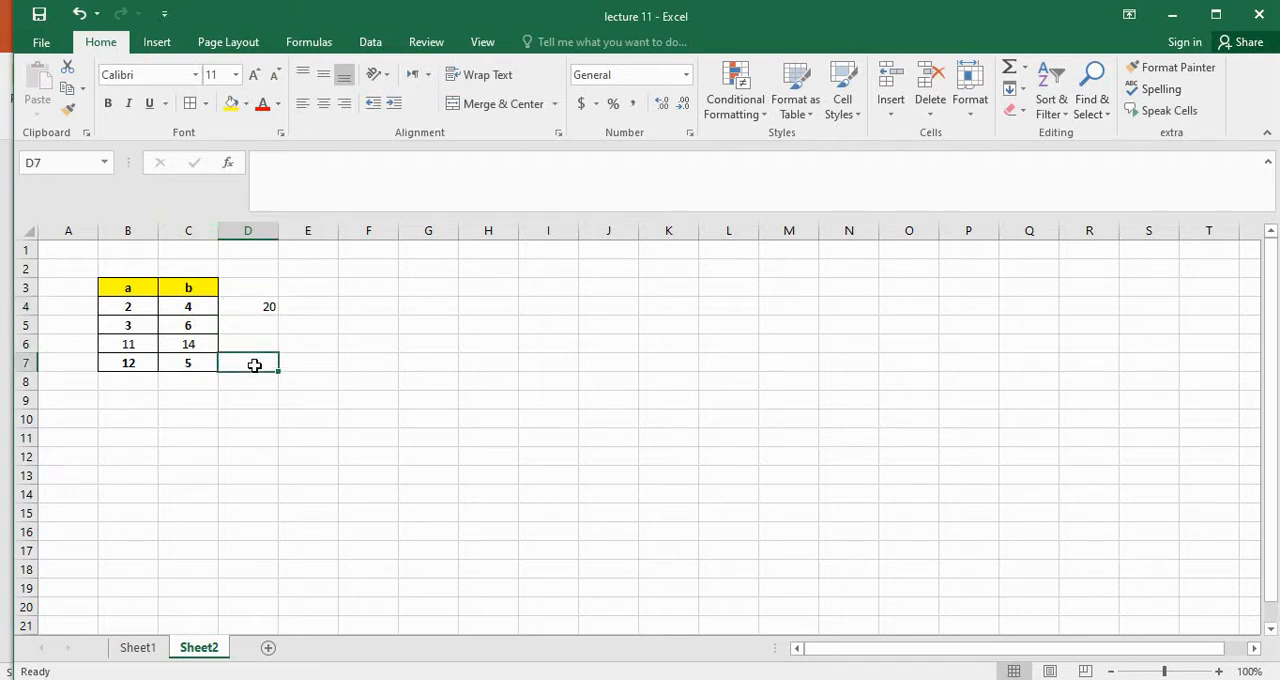
click(265, 309)
drag(277, 314, 270, 376)
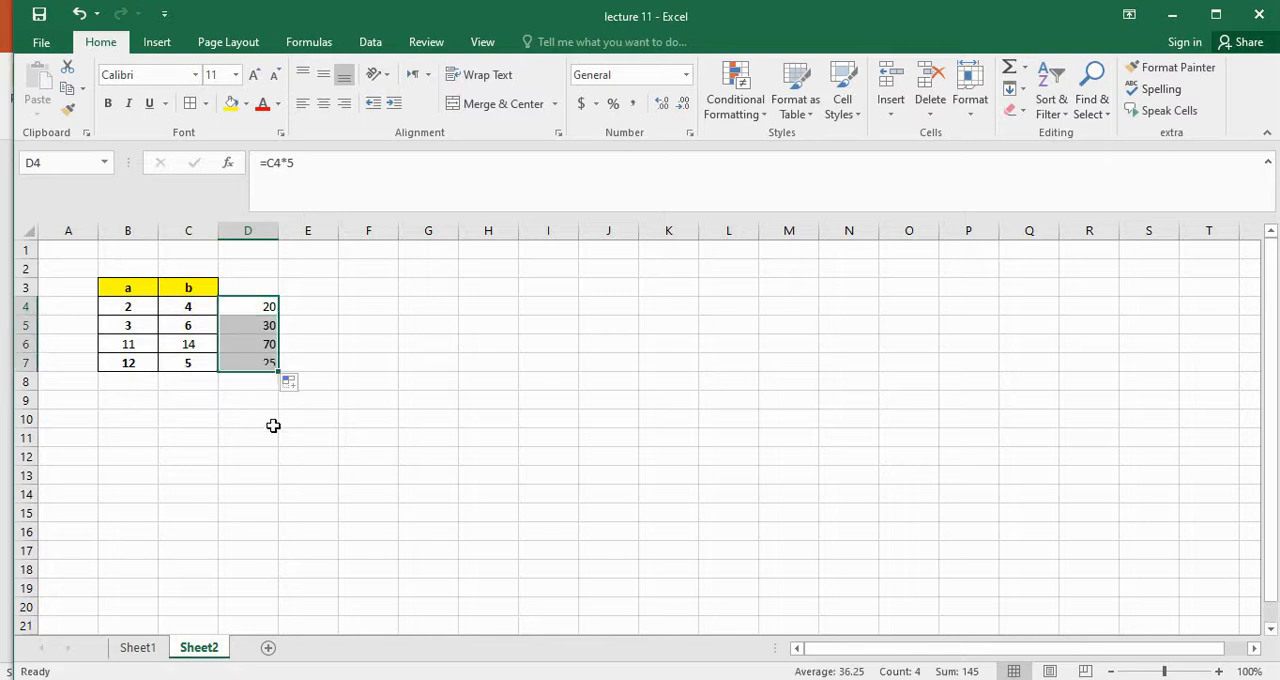
click(311, 350)
click(268, 313)
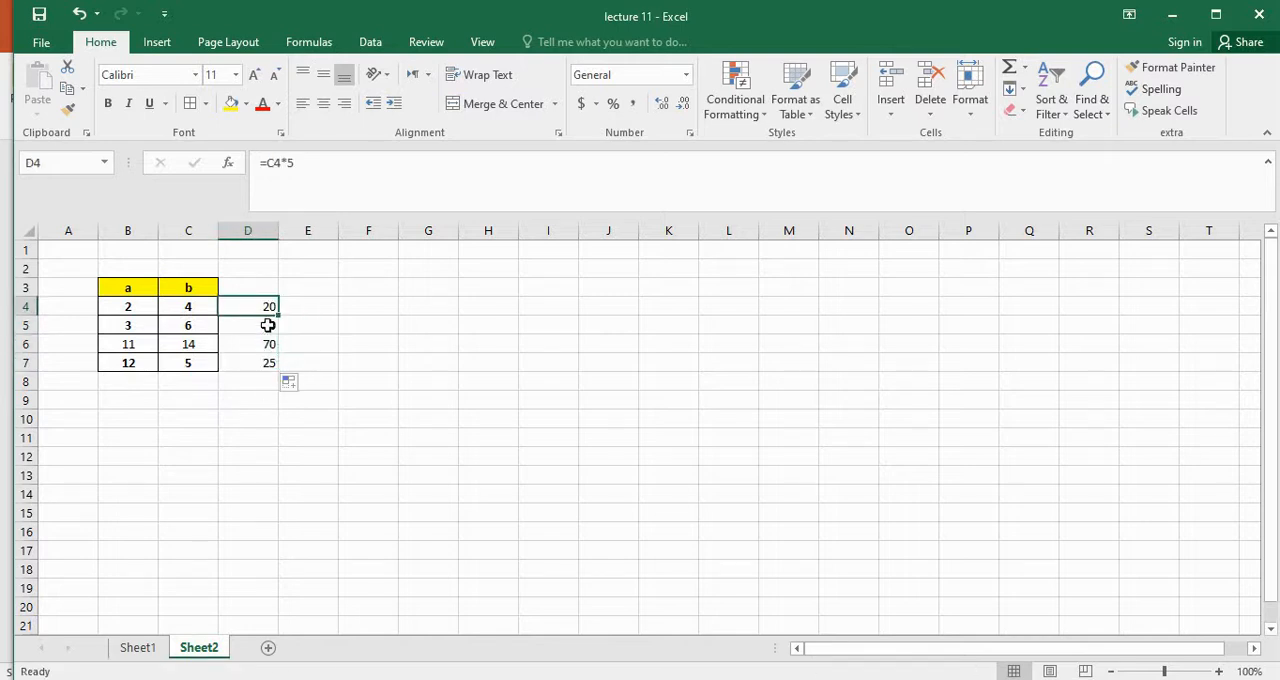
click(268, 333)
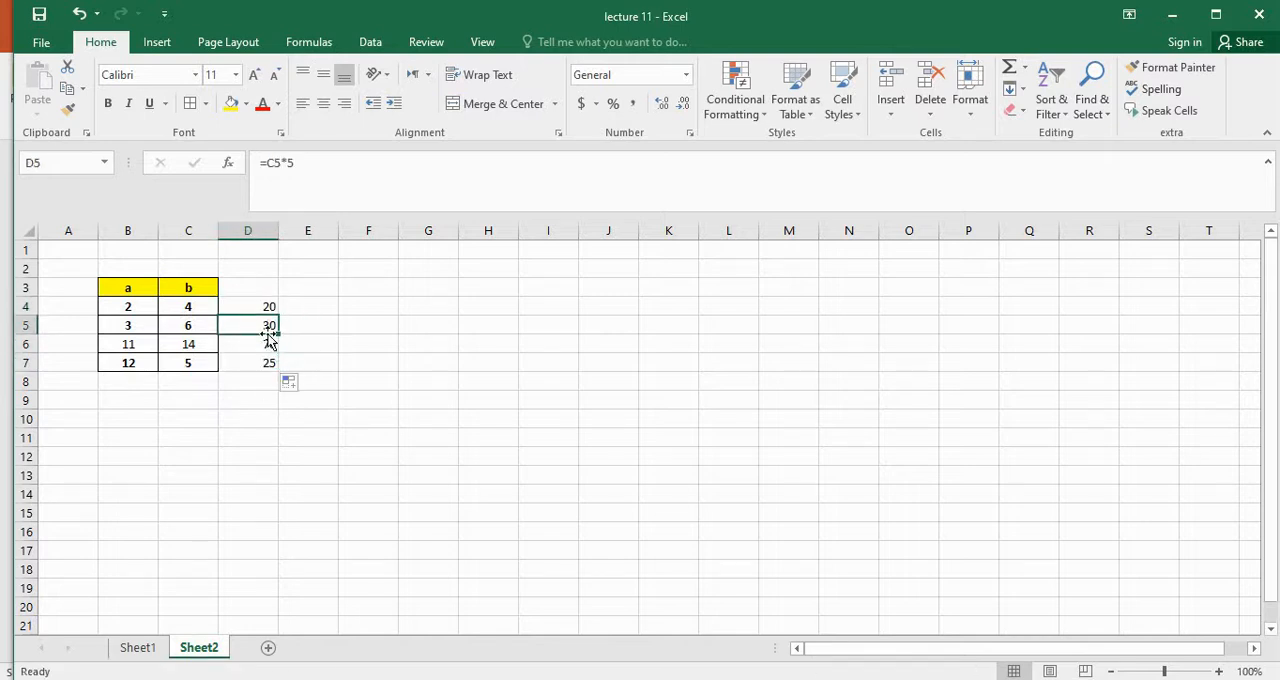
click(270, 341)
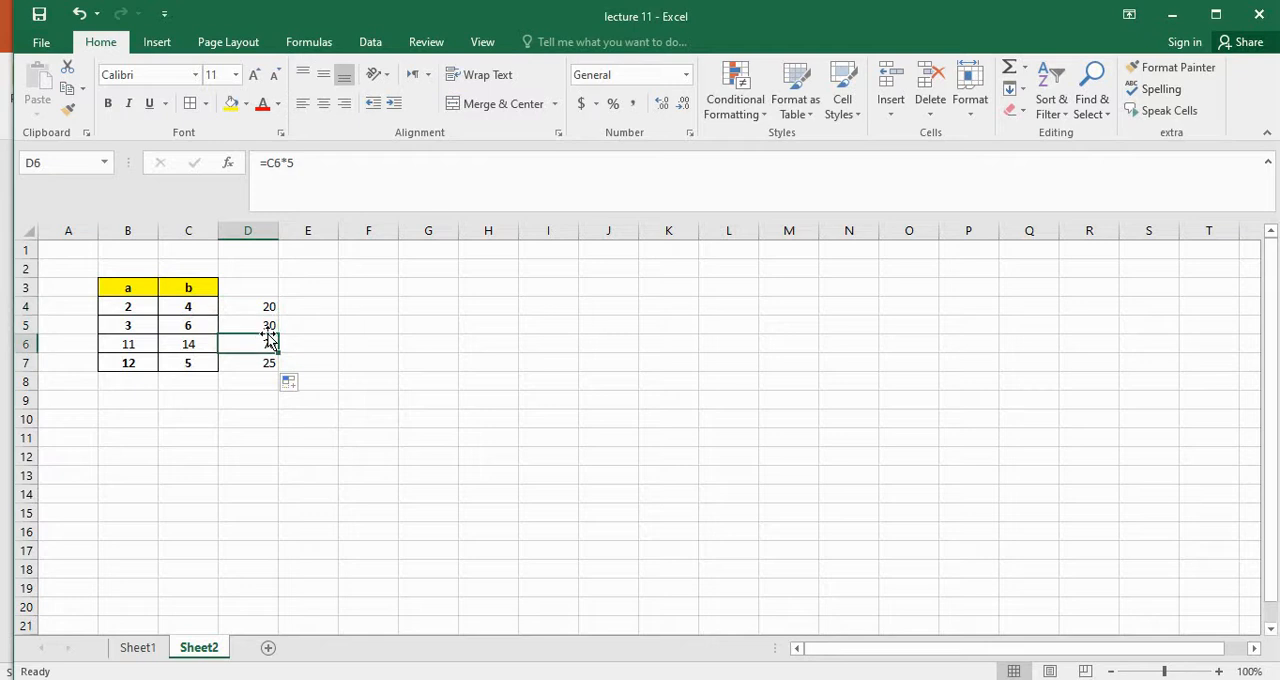
key(Down)
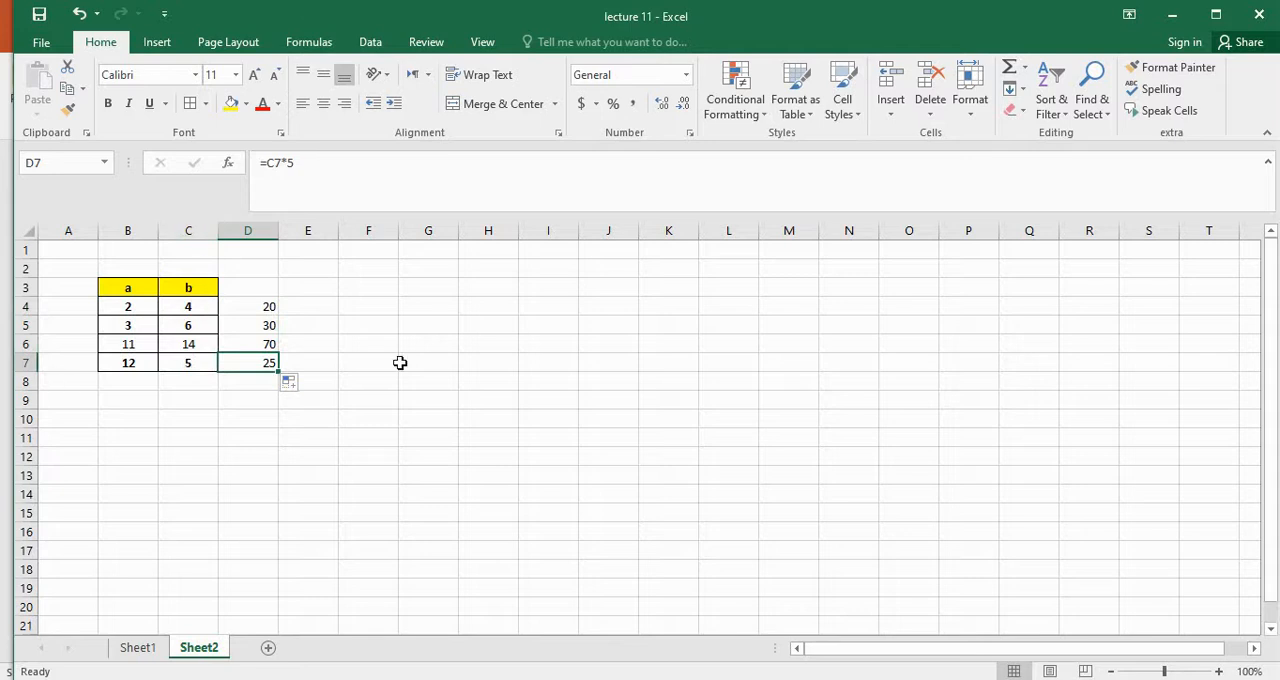
click(205, 365)
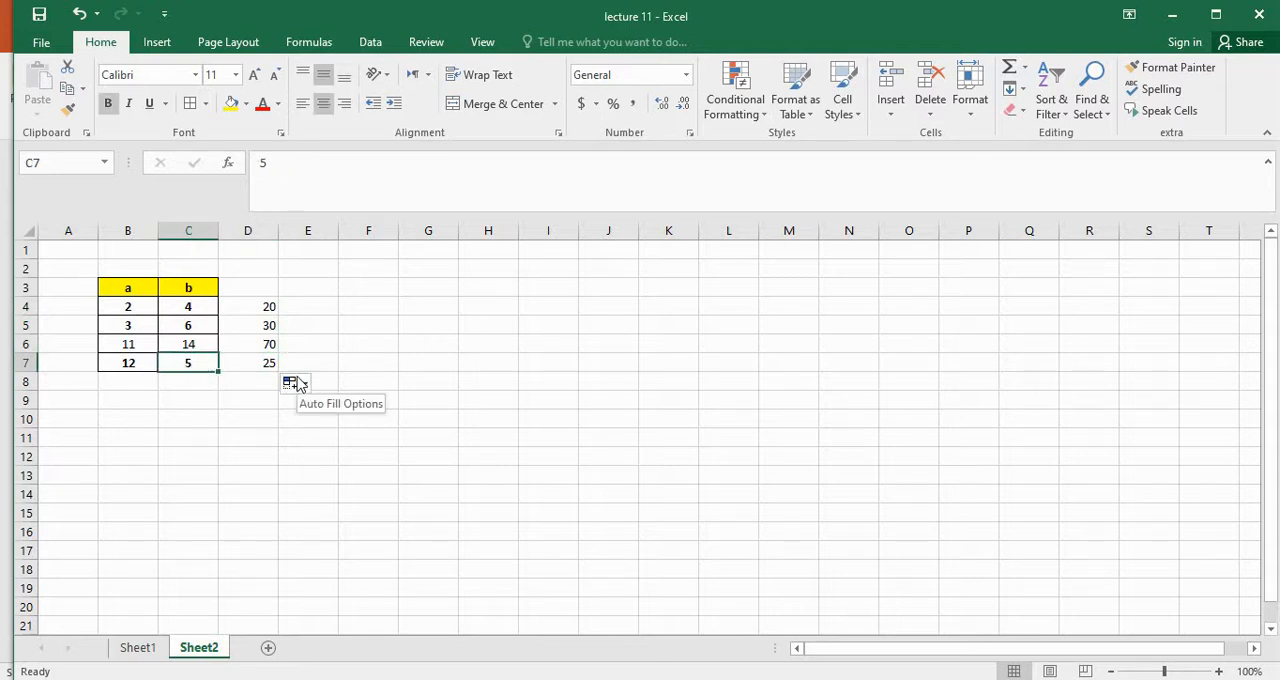
Replace the formula in D4 with =B4+C4 to add the a and b values
click(267, 311)
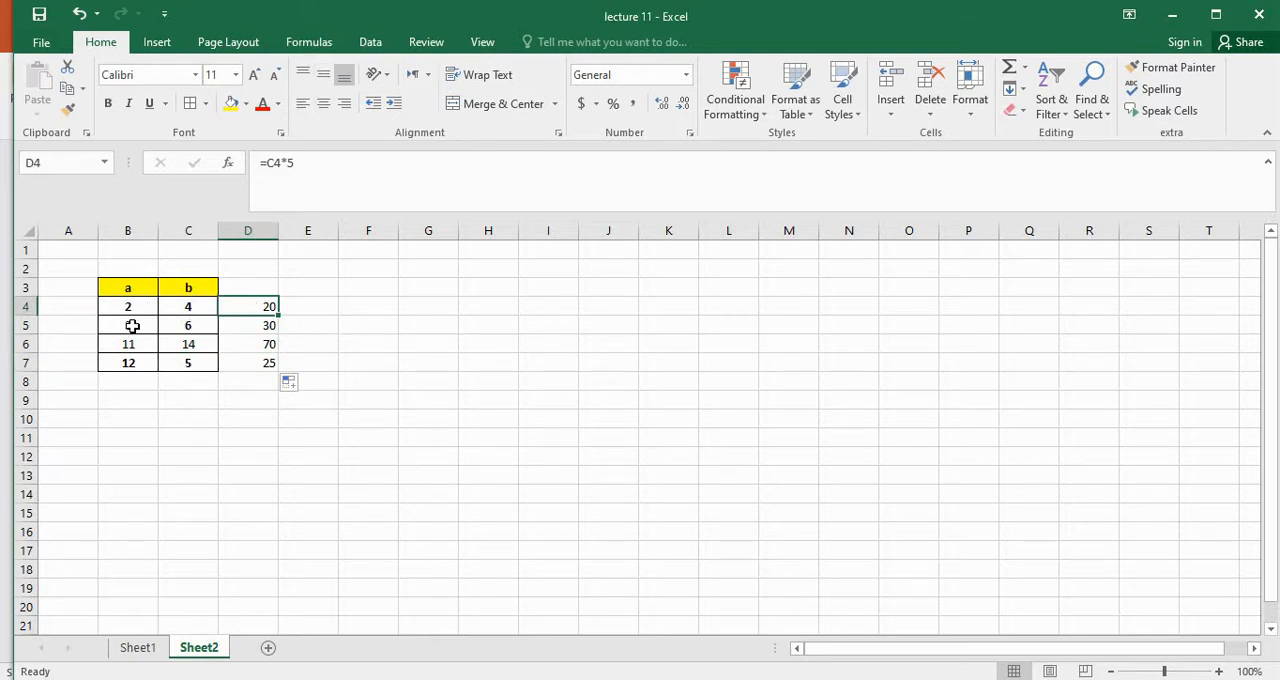
key(F2)
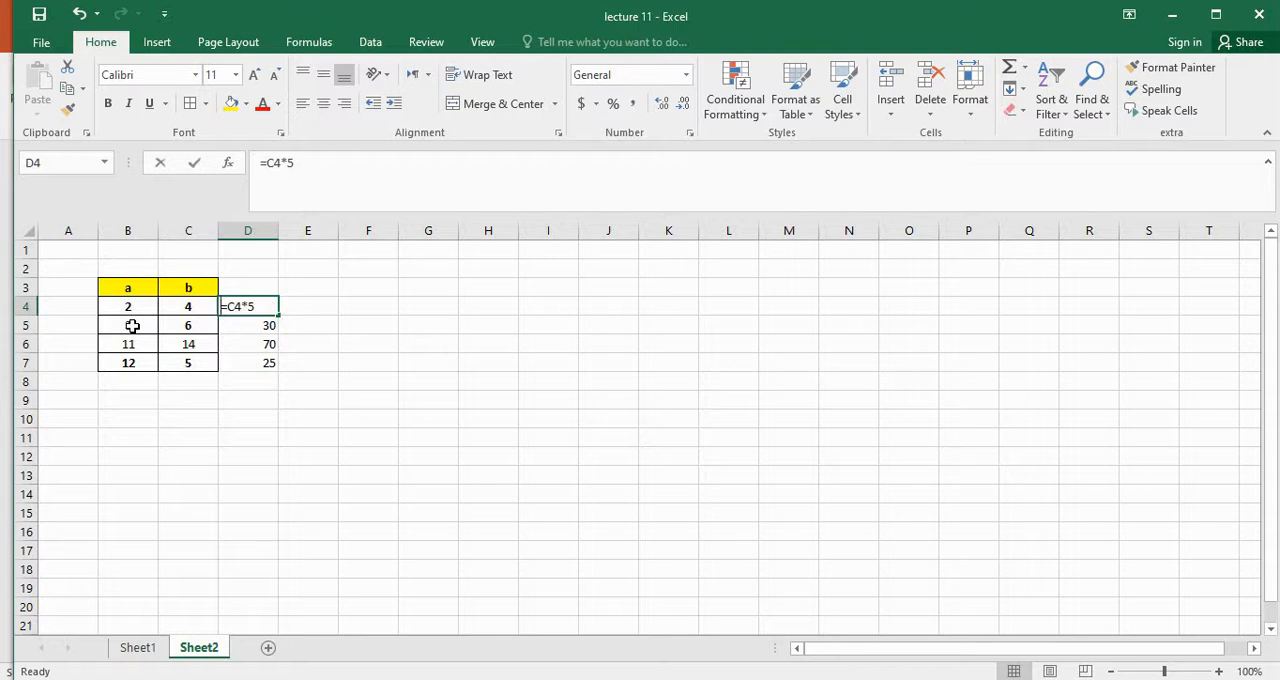
key(BackSpace)
key(BackSpace)
key(BackSpace)
key(BackSpace)
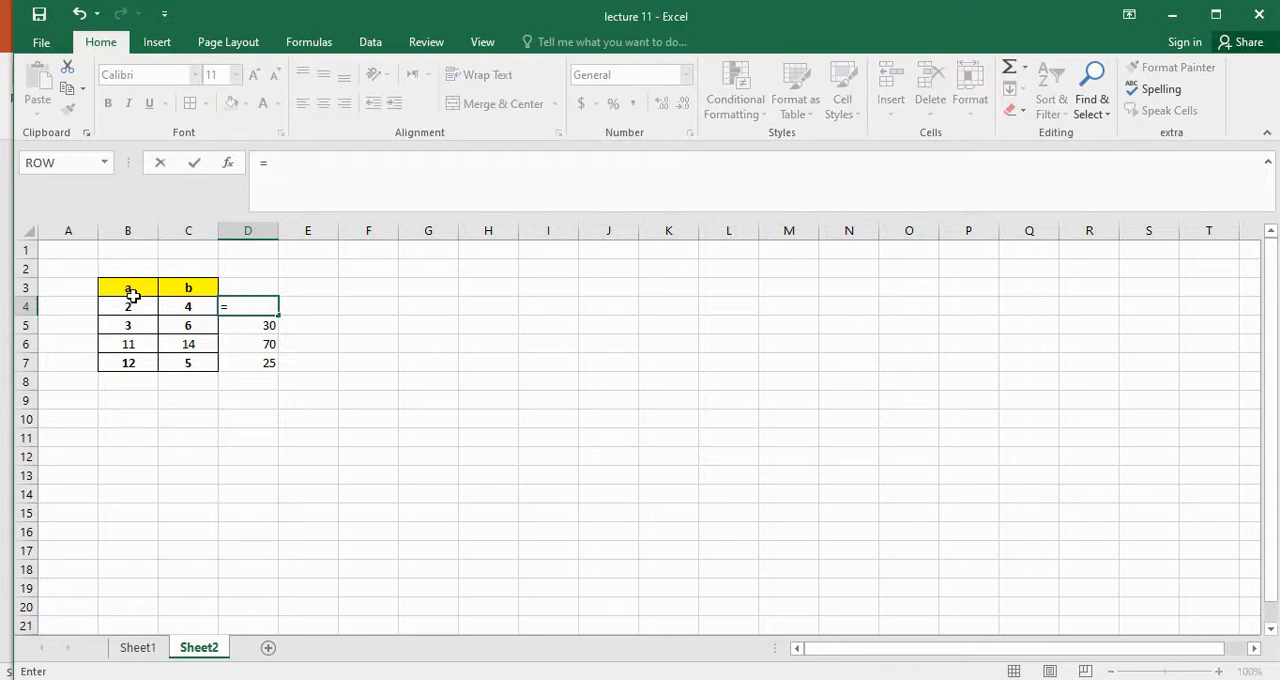
click(134, 307)
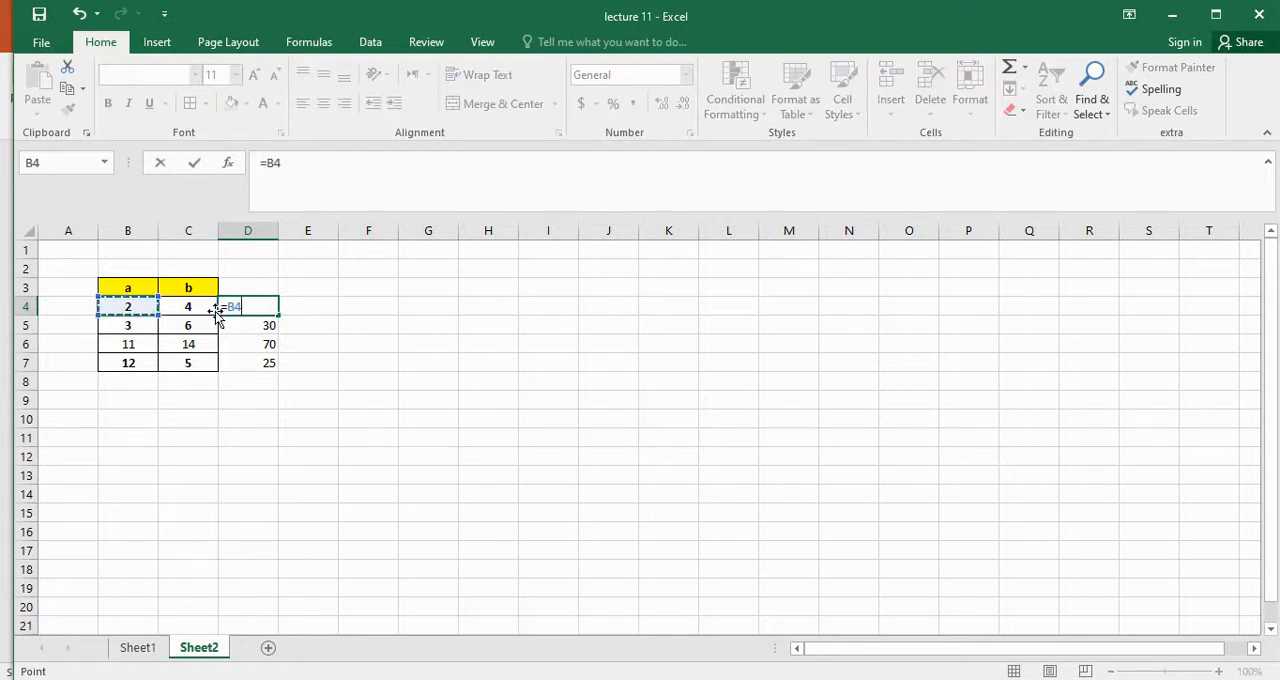
text(+)
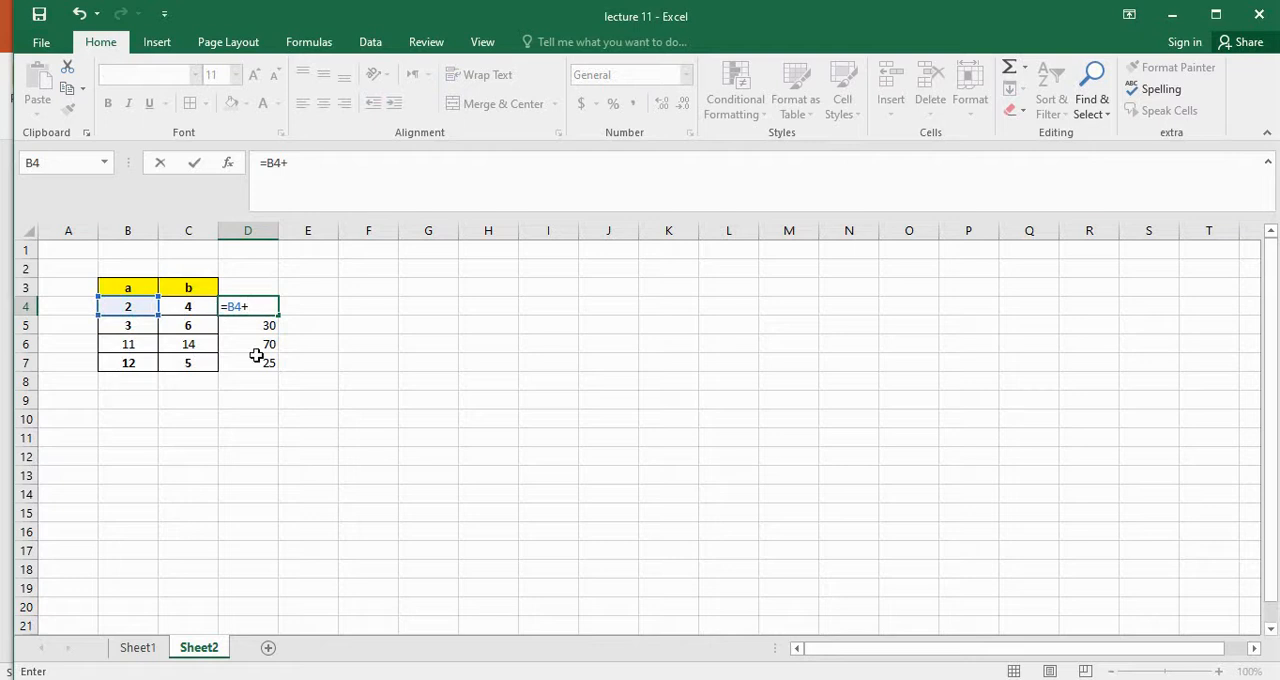
click(190, 308)
key(Return)
Fill the addition formula from D4 down through D7 and check the cells it refers to
click(261, 309)
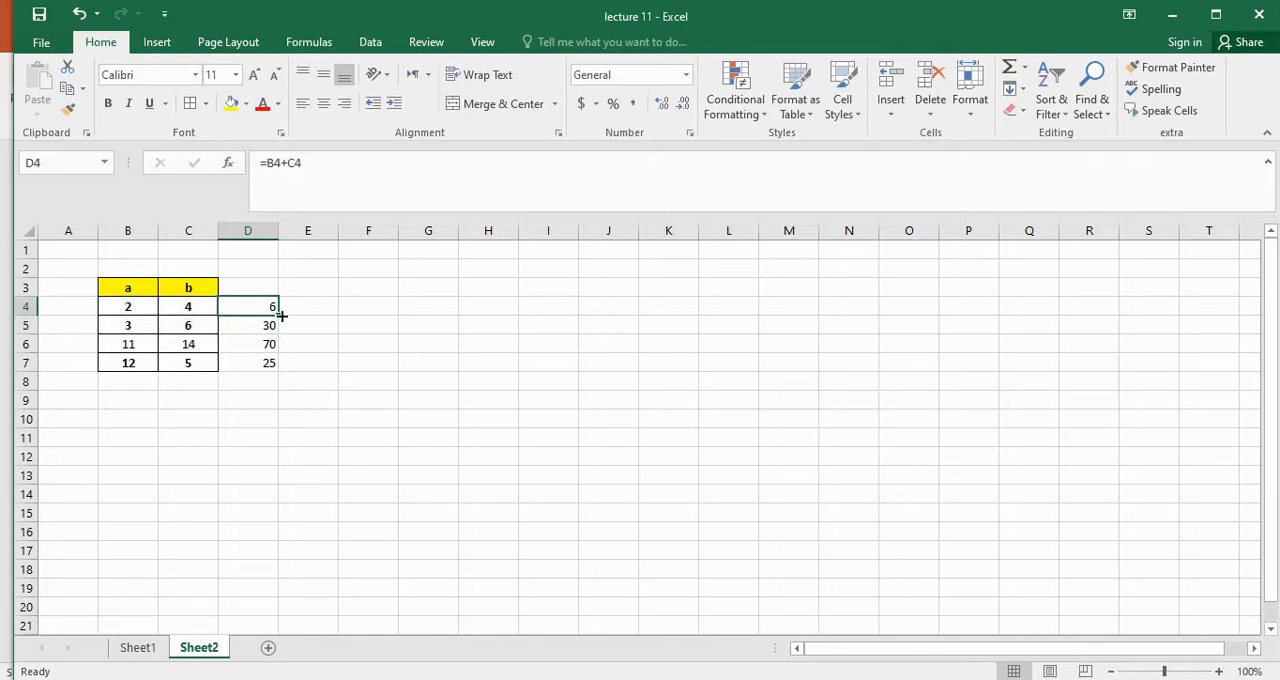
drag(279, 315, 270, 374)
click(350, 343)
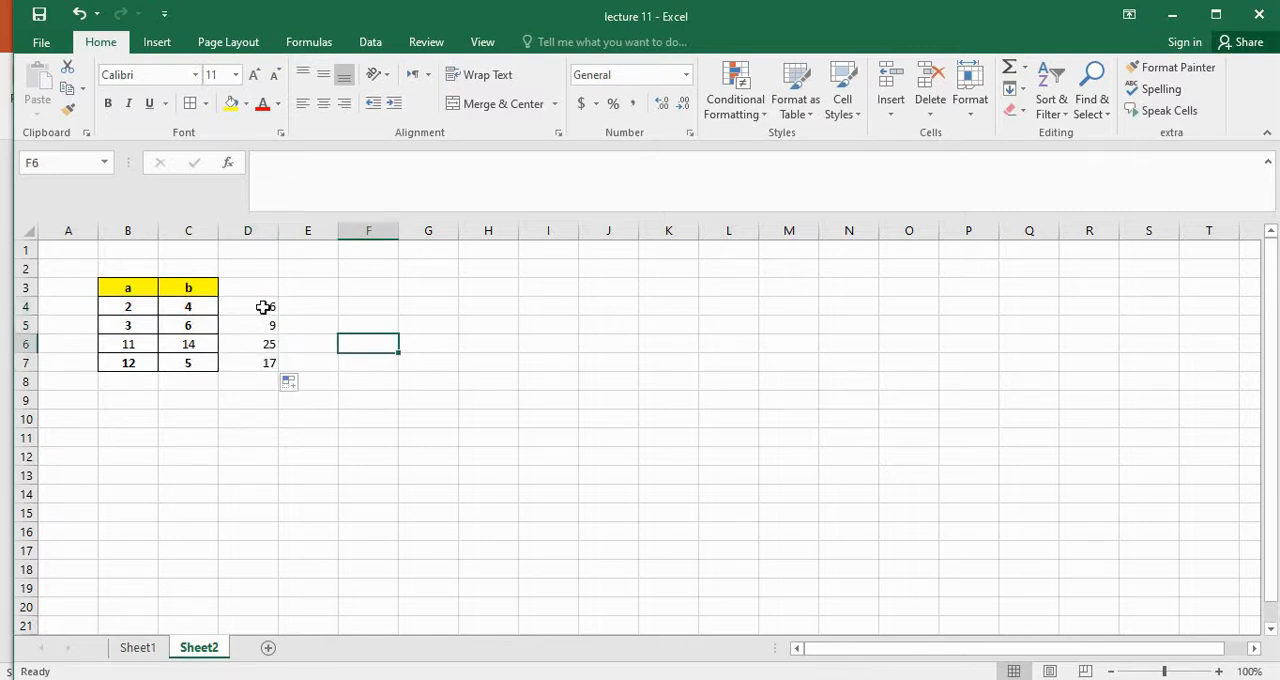
click(261, 307)
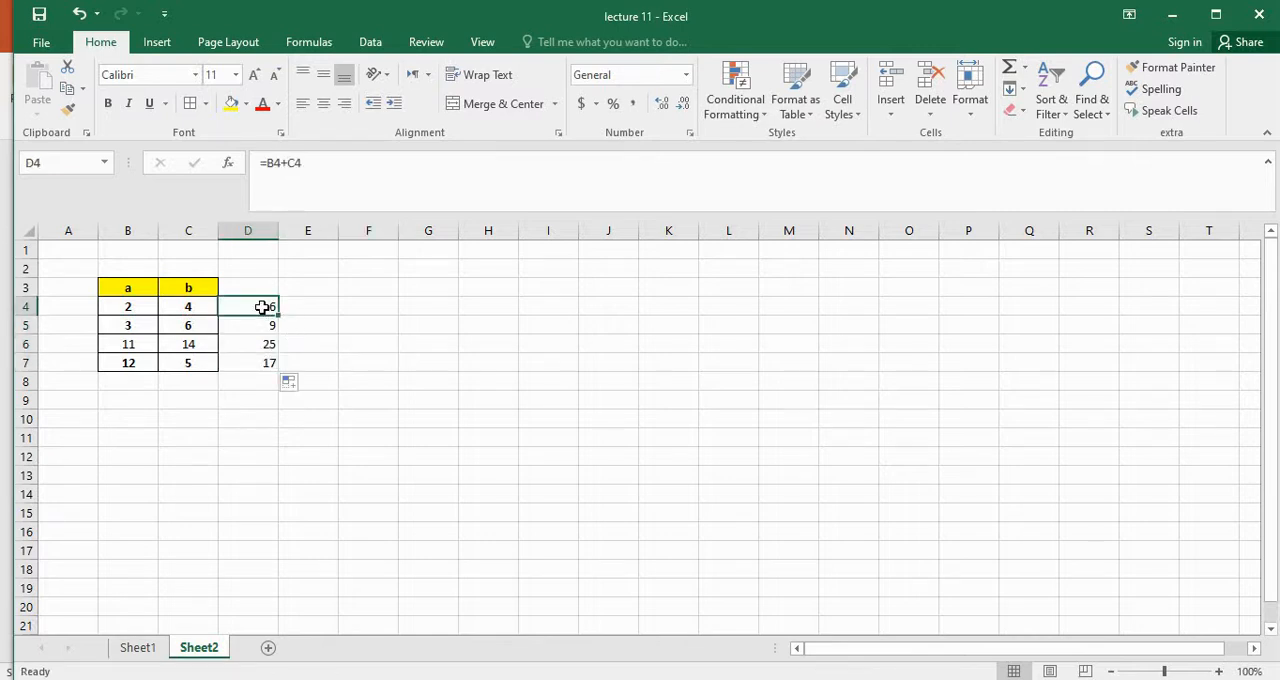
click(126, 304)
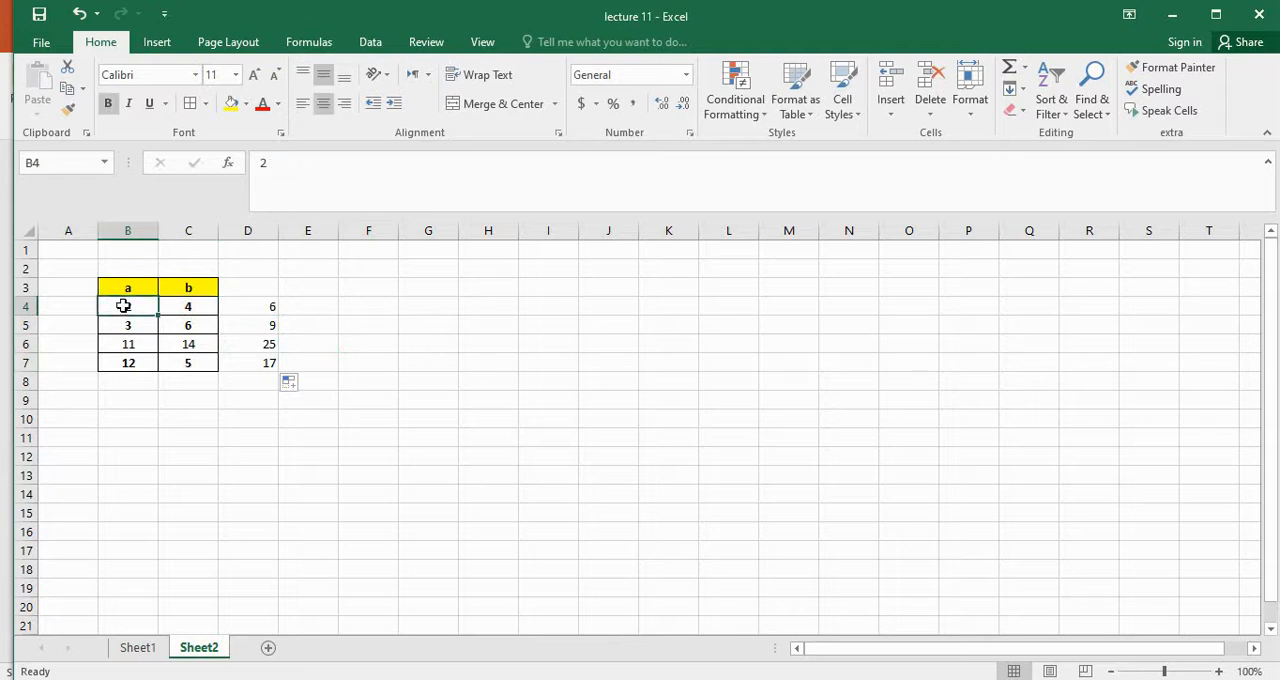
click(198, 311)
click(264, 325)
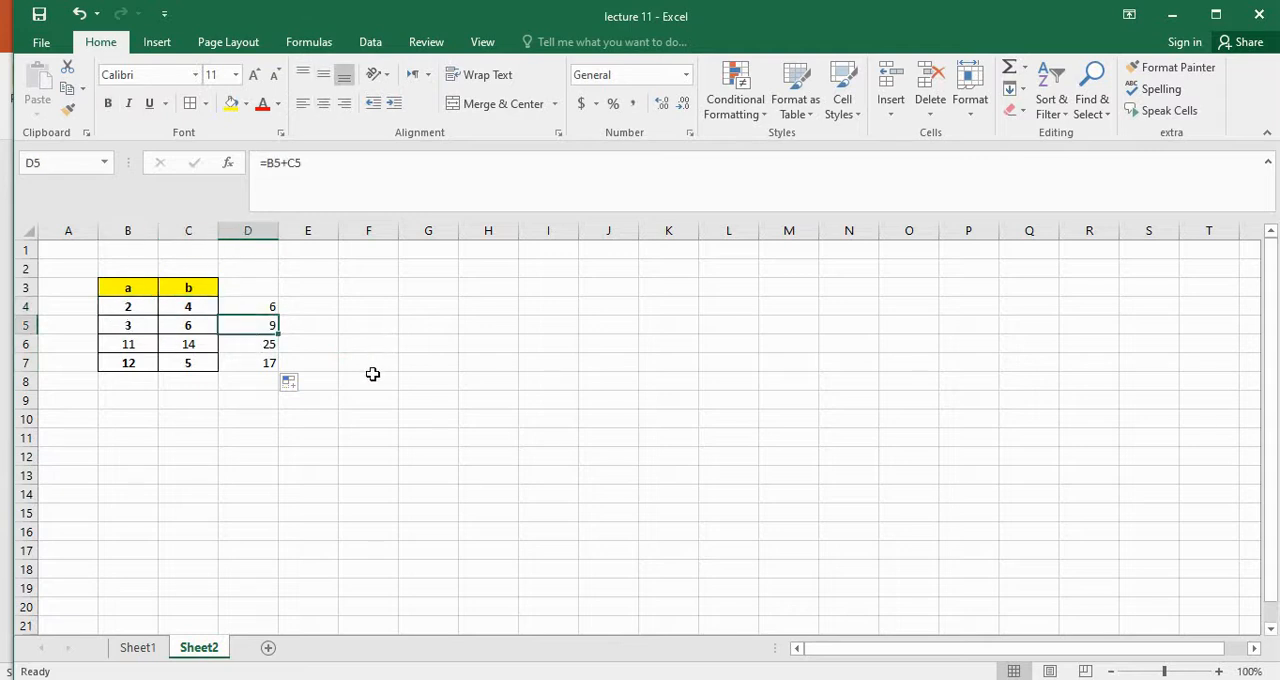
Show the sheet's formulas in the cells instead of their results
click(422, 367)
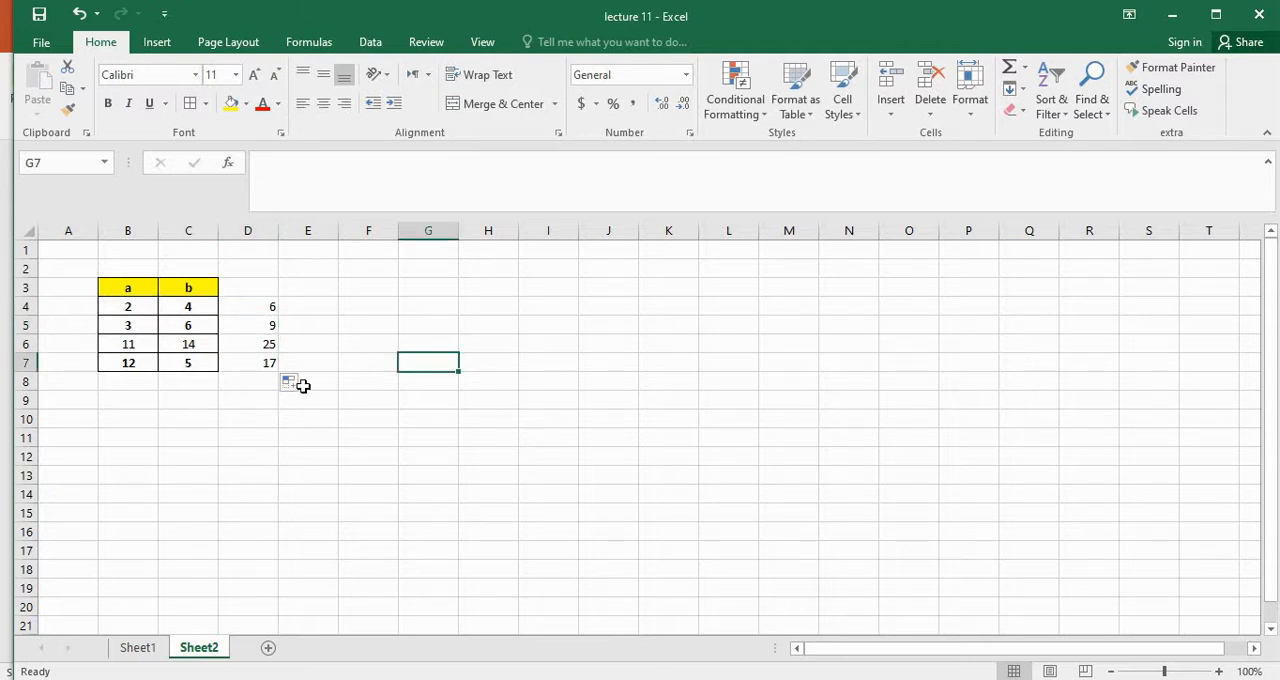
click(310, 42)
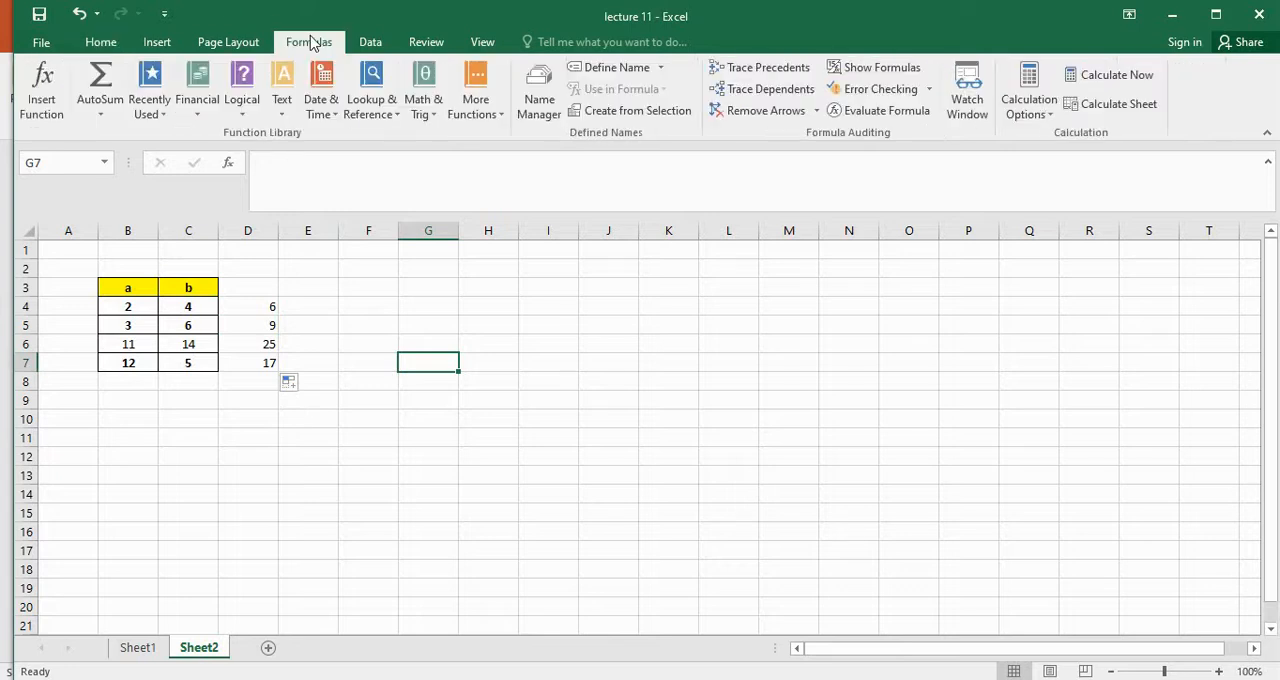
click(862, 67)
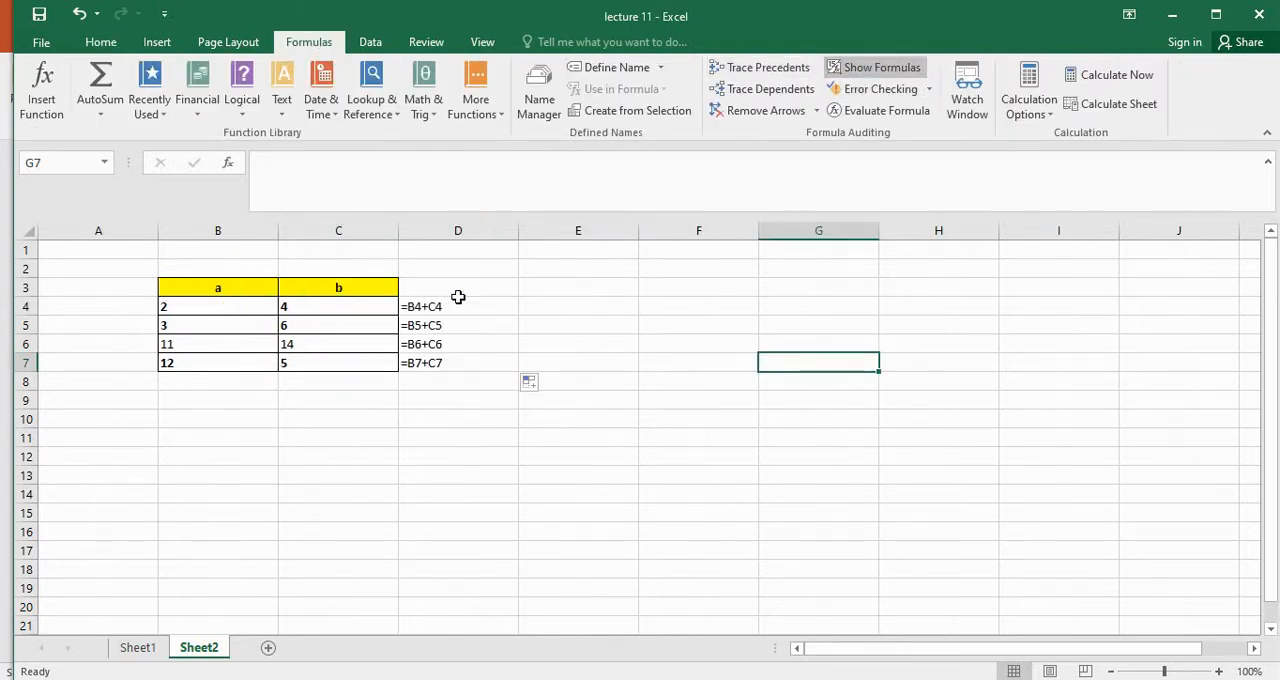
click(389, 405)
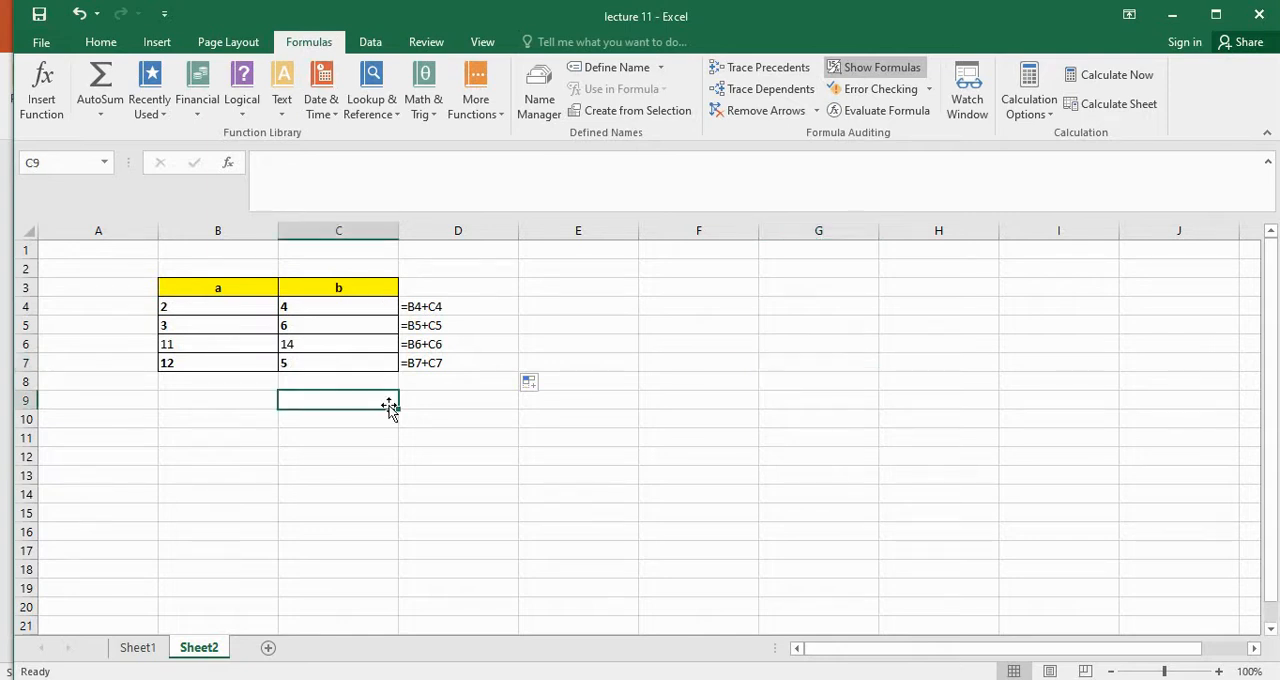
Total column a with AutoSum in B8, using the range B4:B7
click(221, 381)
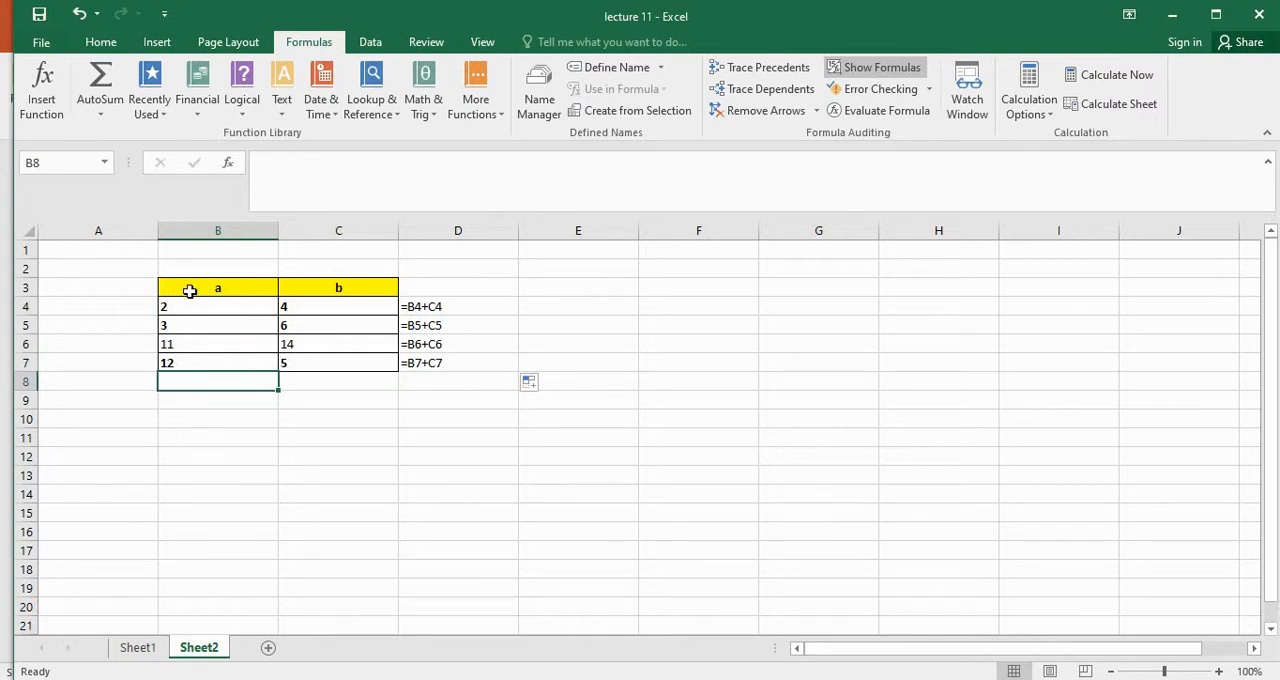
click(99, 47)
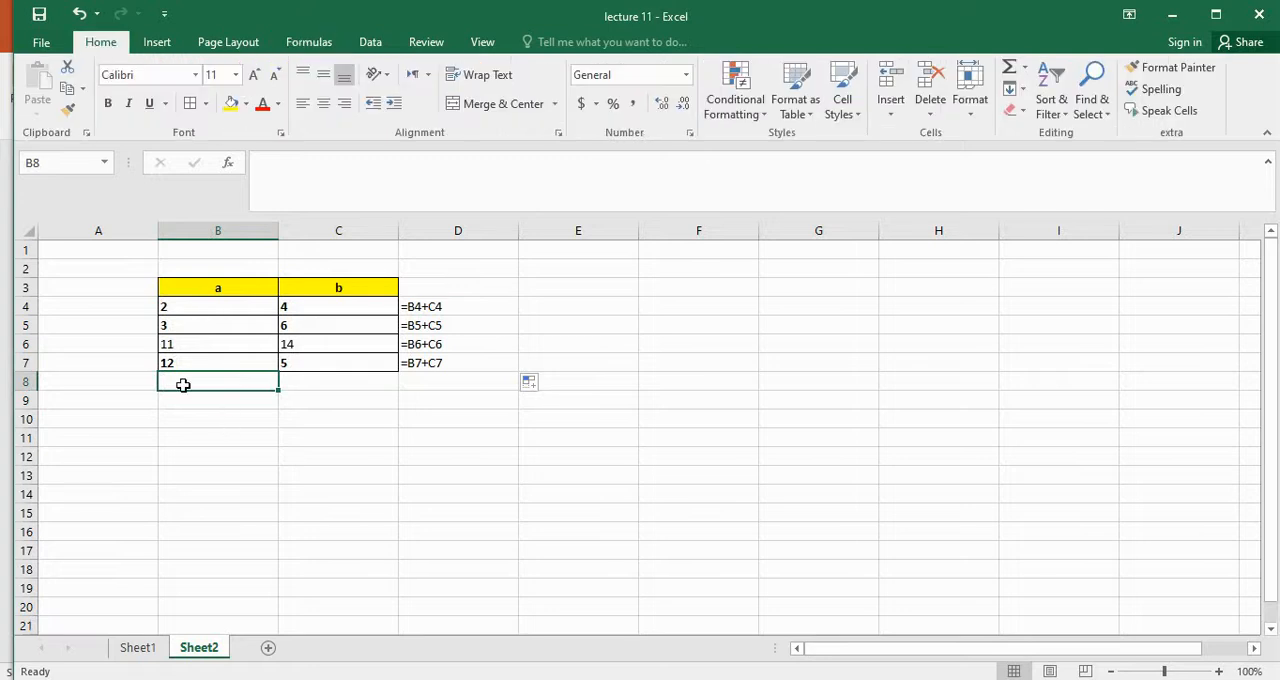
click(1010, 70)
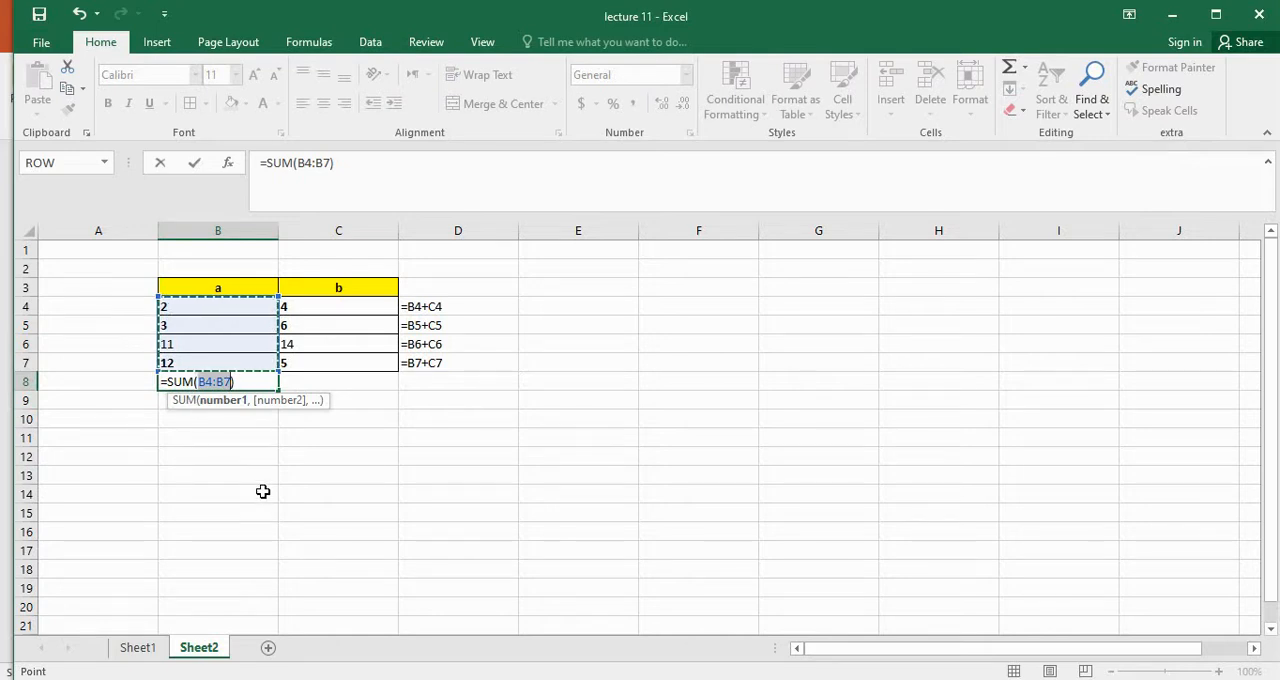
key(Return)
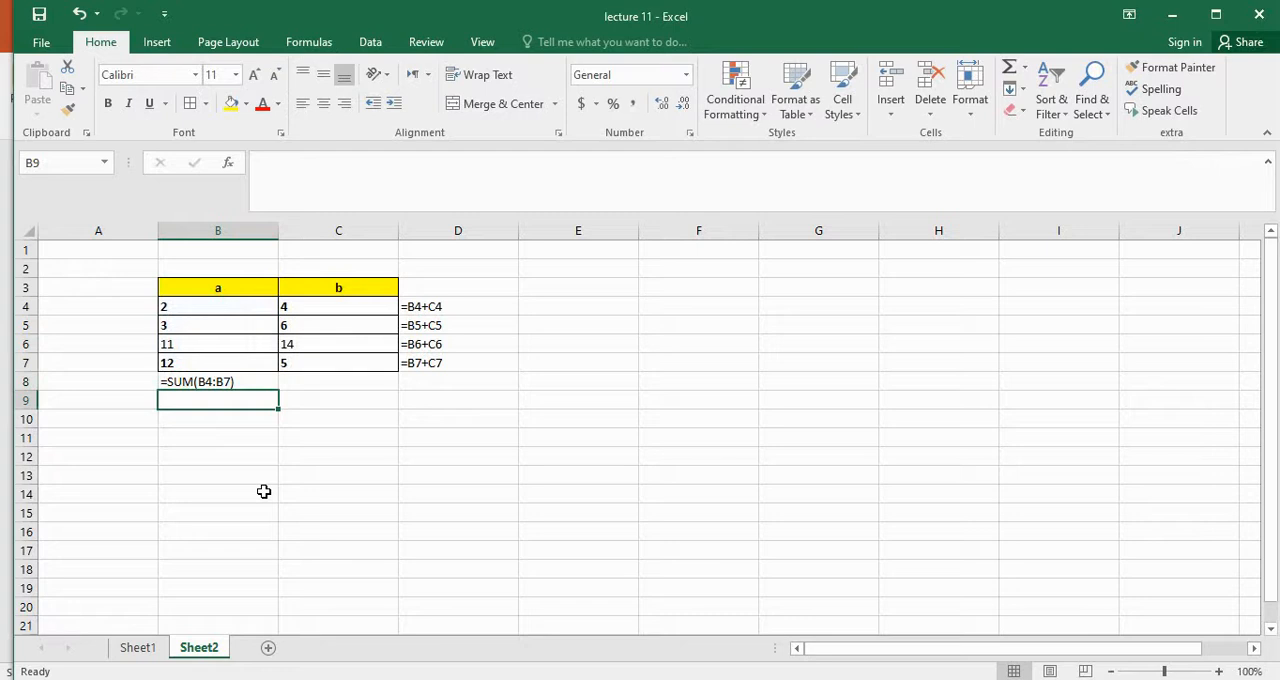
Inspect the range used by the sum in B8 and switch the sheet back to showing results
double_click(259, 374)
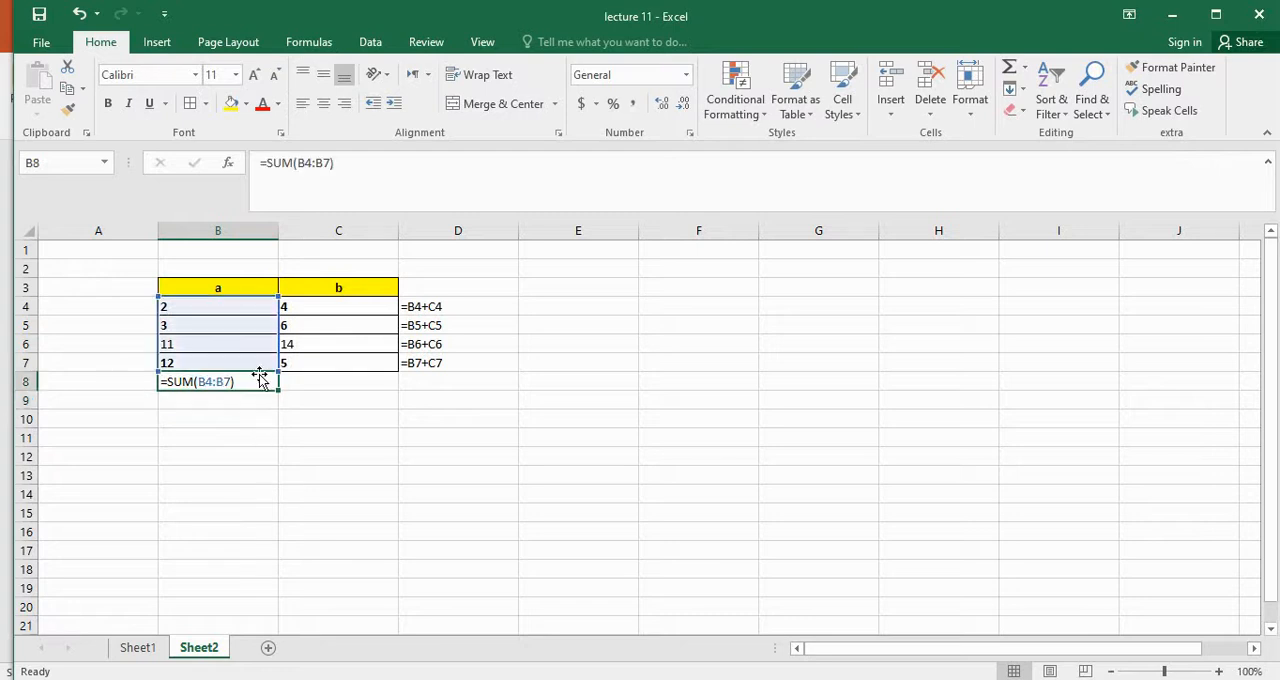
key(Return)
click(226, 438)
click(230, 383)
click(268, 418)
click(249, 380)
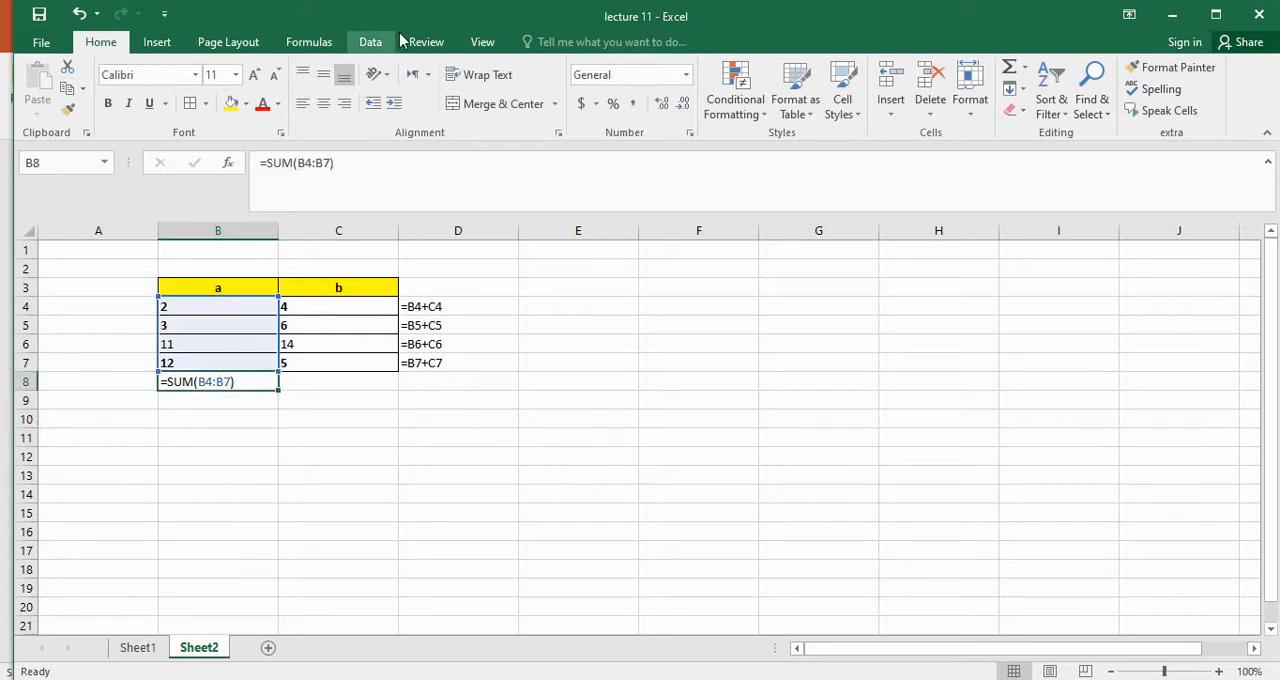
click(330, 45)
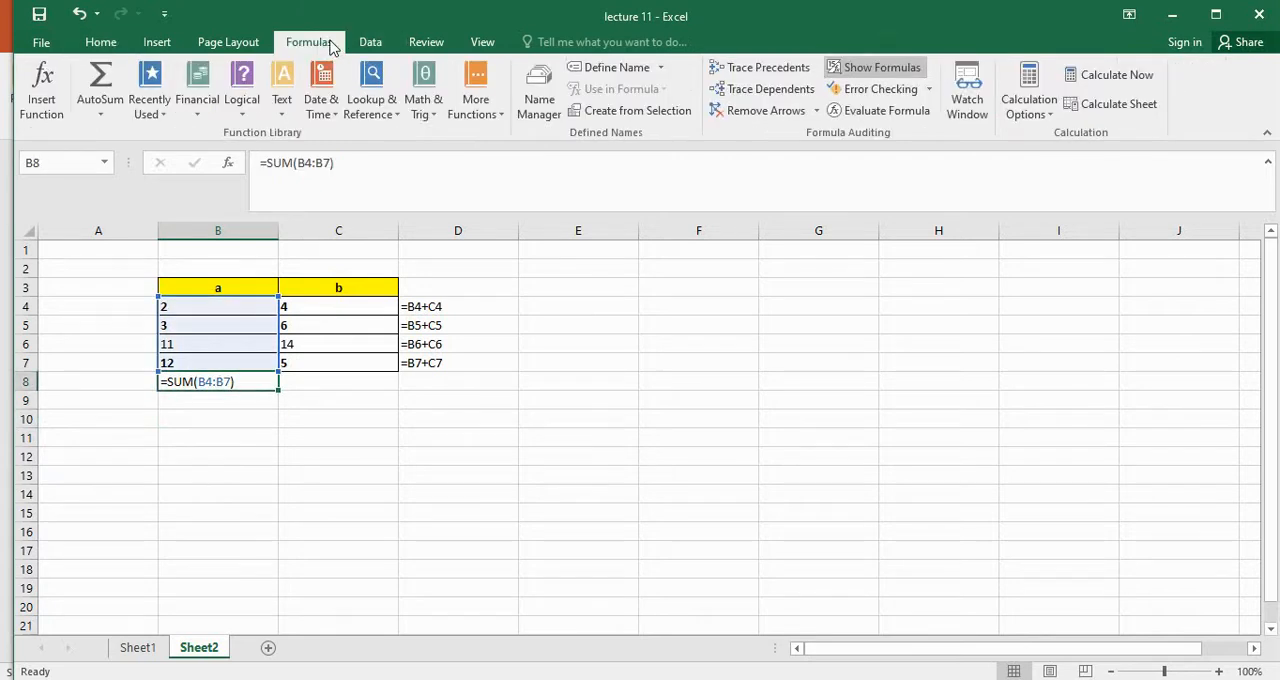
click(880, 70)
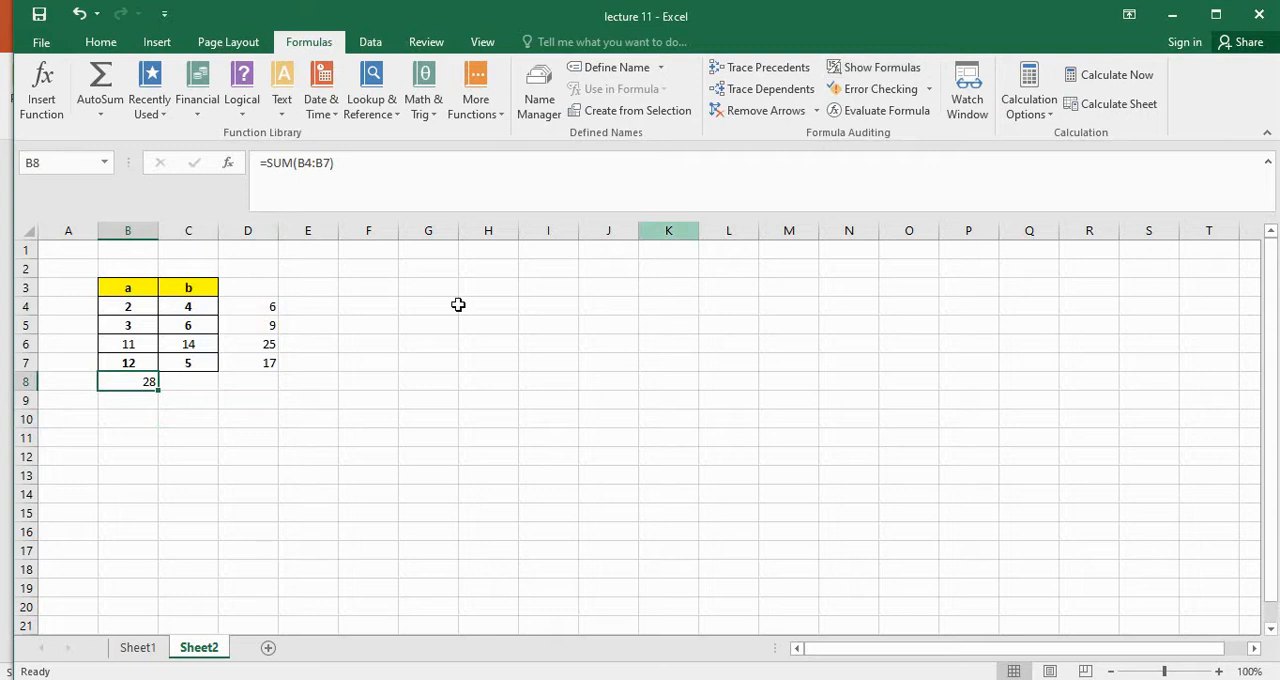
Show the formulas in the cells to check the sum in B8, and switch the sheet back to results
click(162, 440)
click(138, 384)
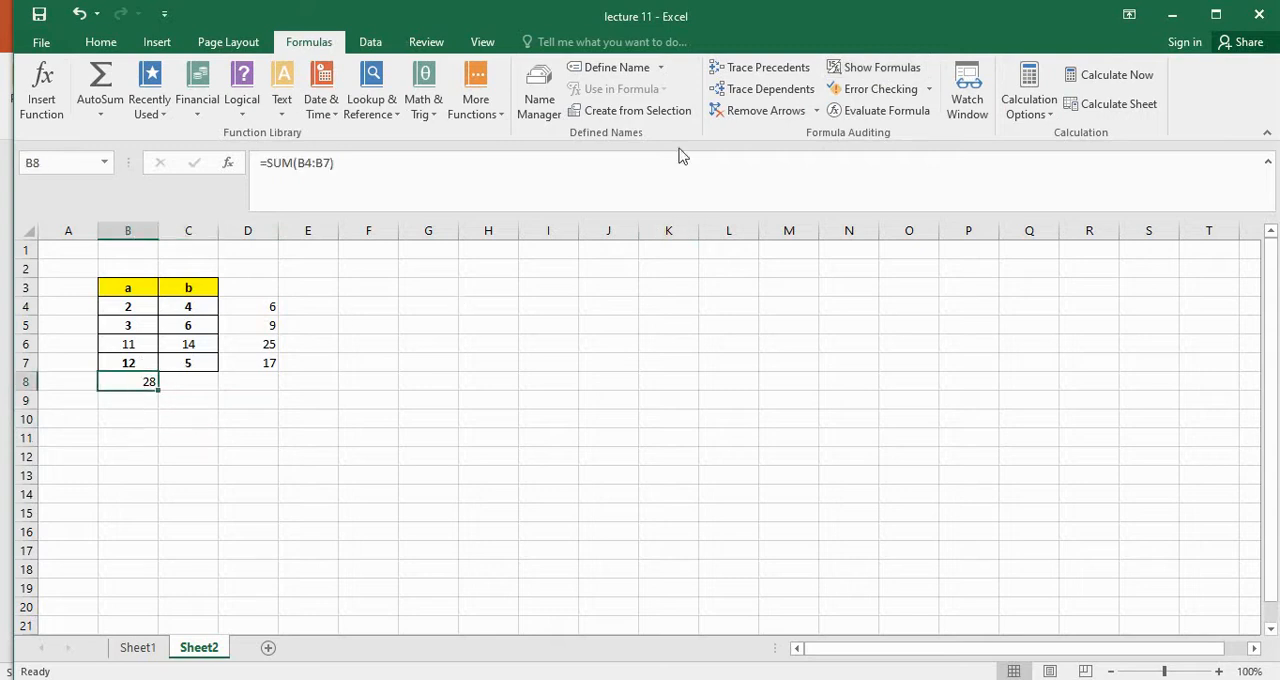
click(884, 75)
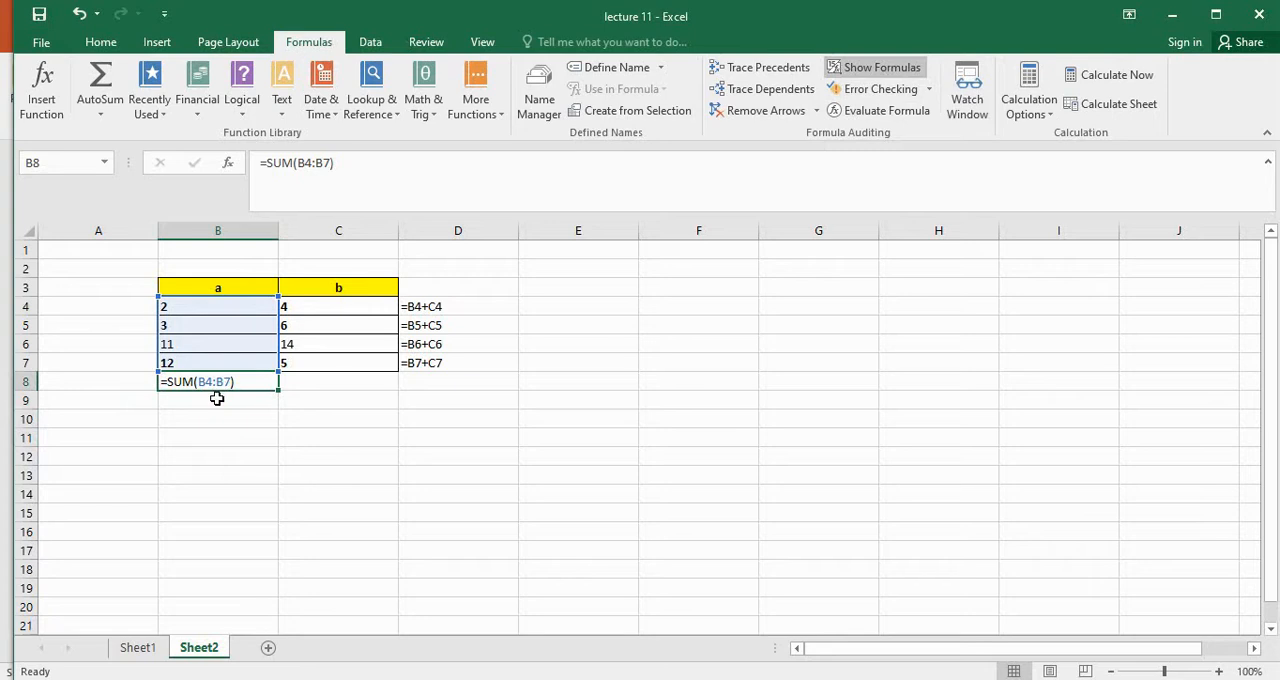
click(862, 68)
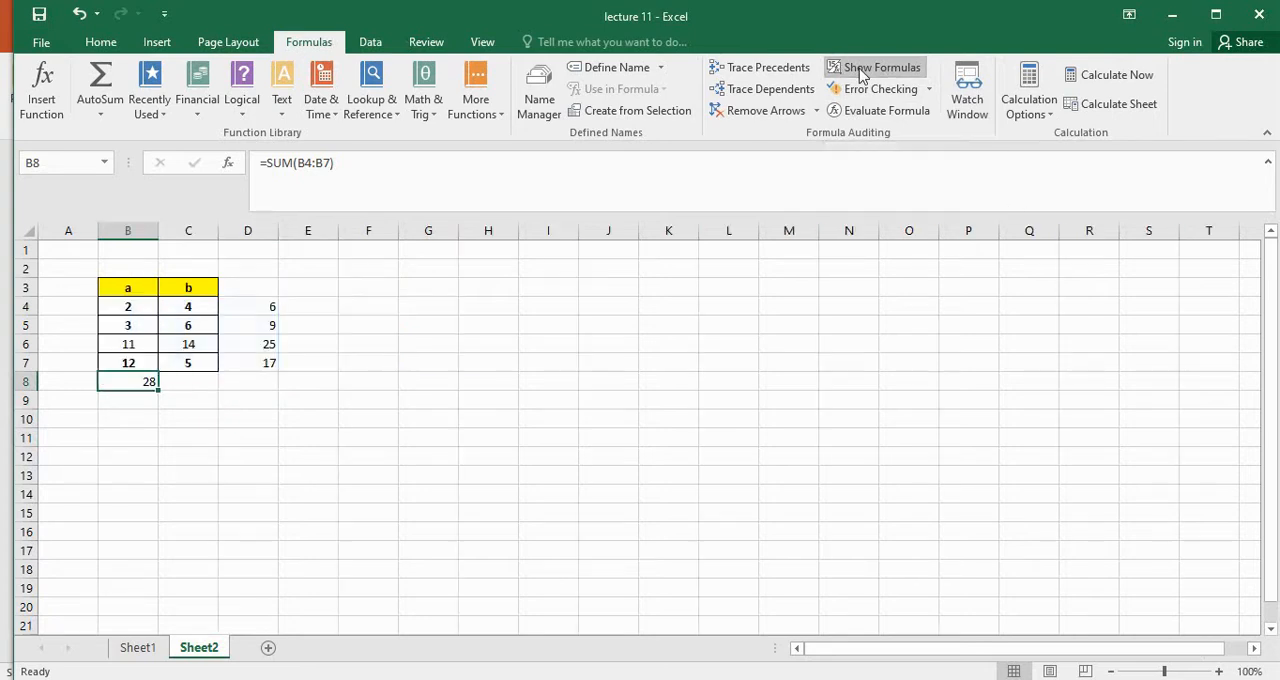
click(302, 404)
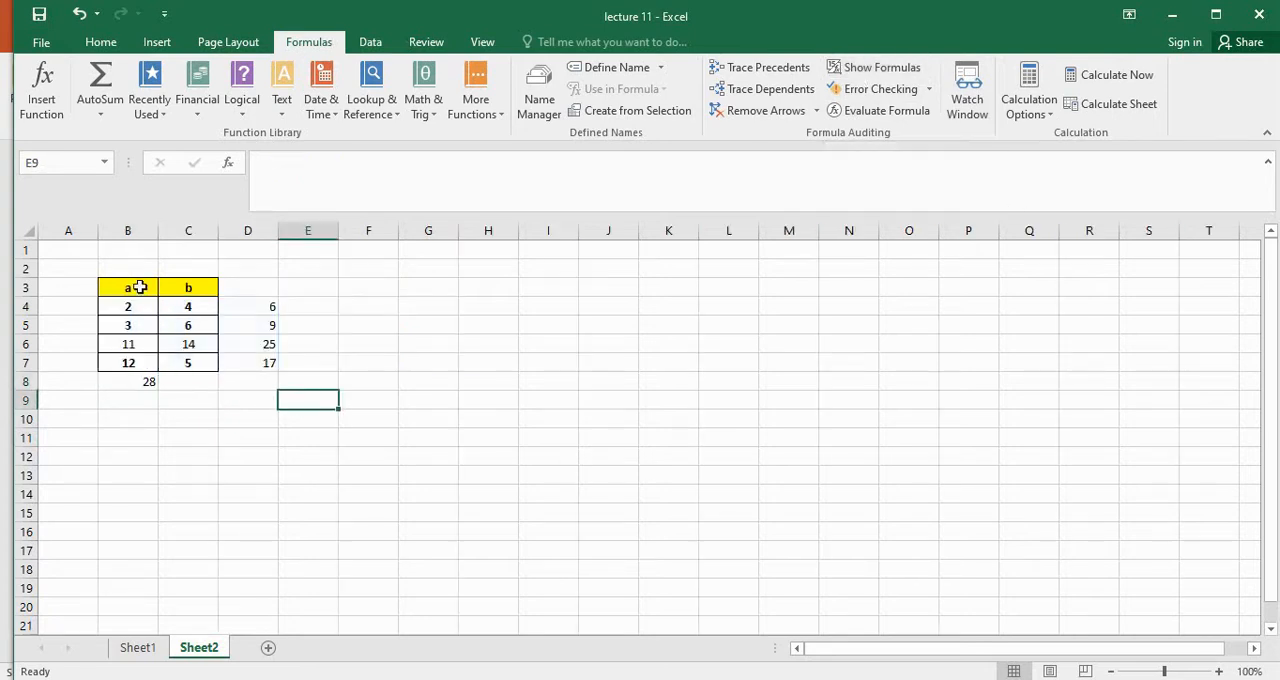
click(144, 384)
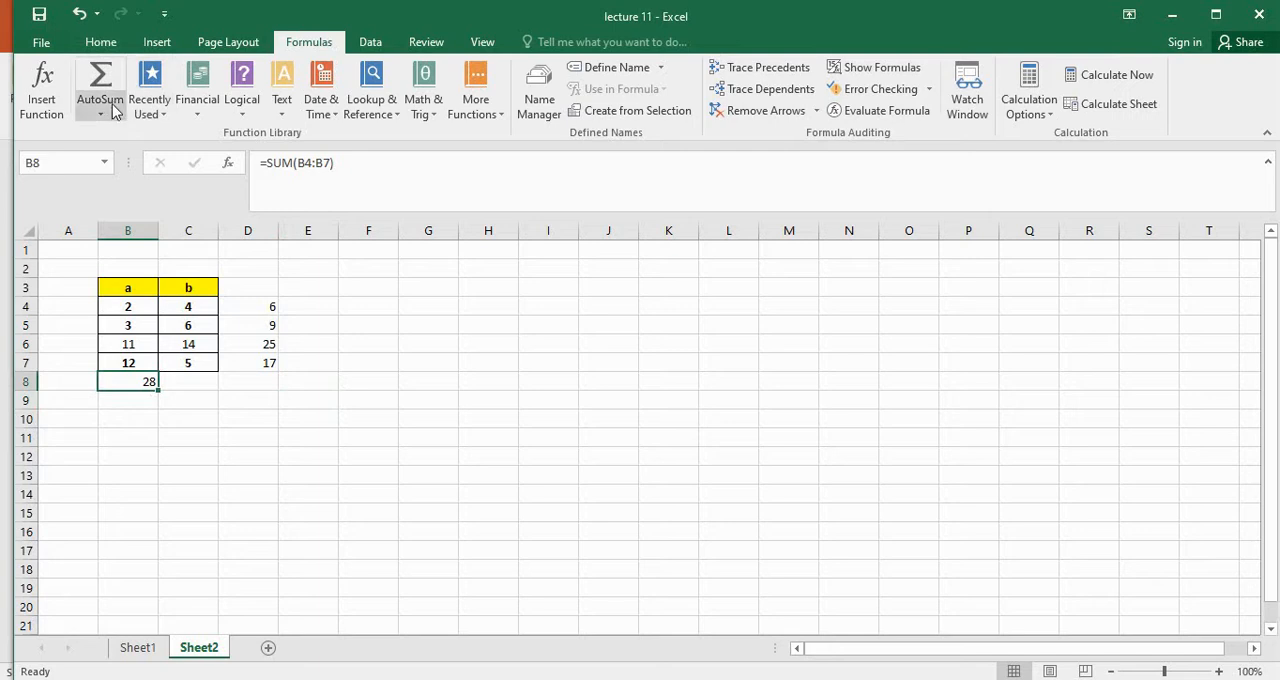
click(134, 400)
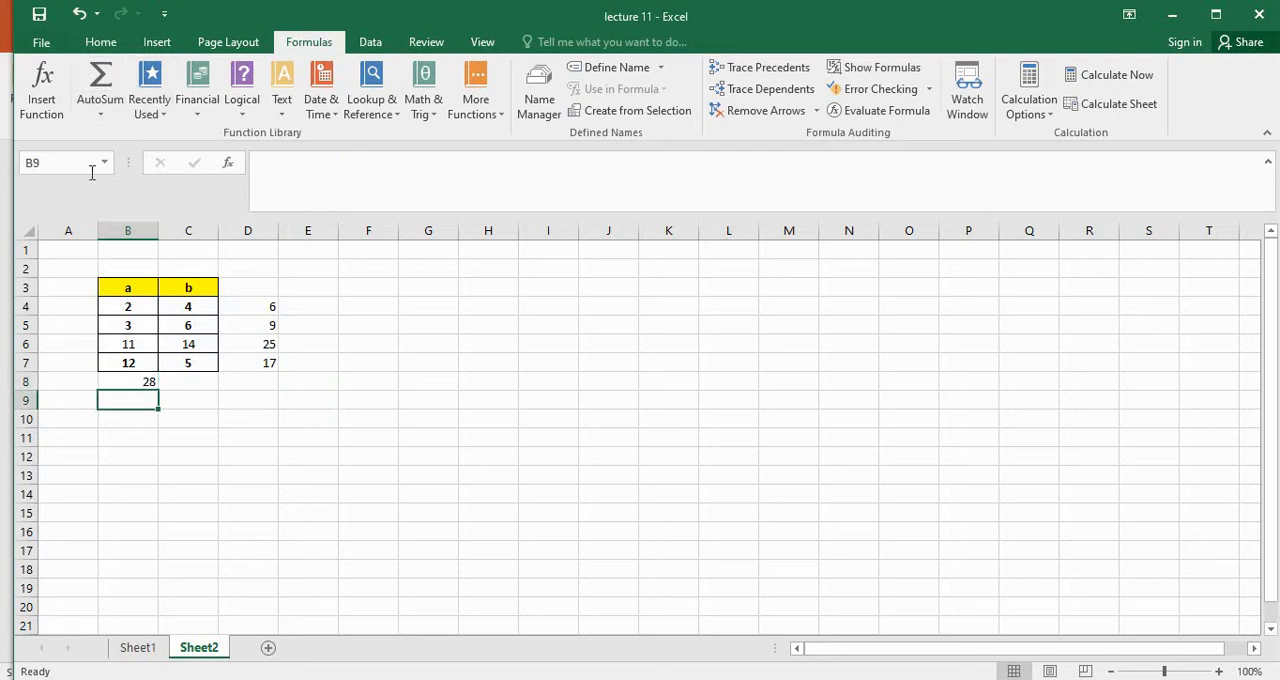
click(100, 108)
click(197, 377)
Clear the sum formula from B8
click(150, 386)
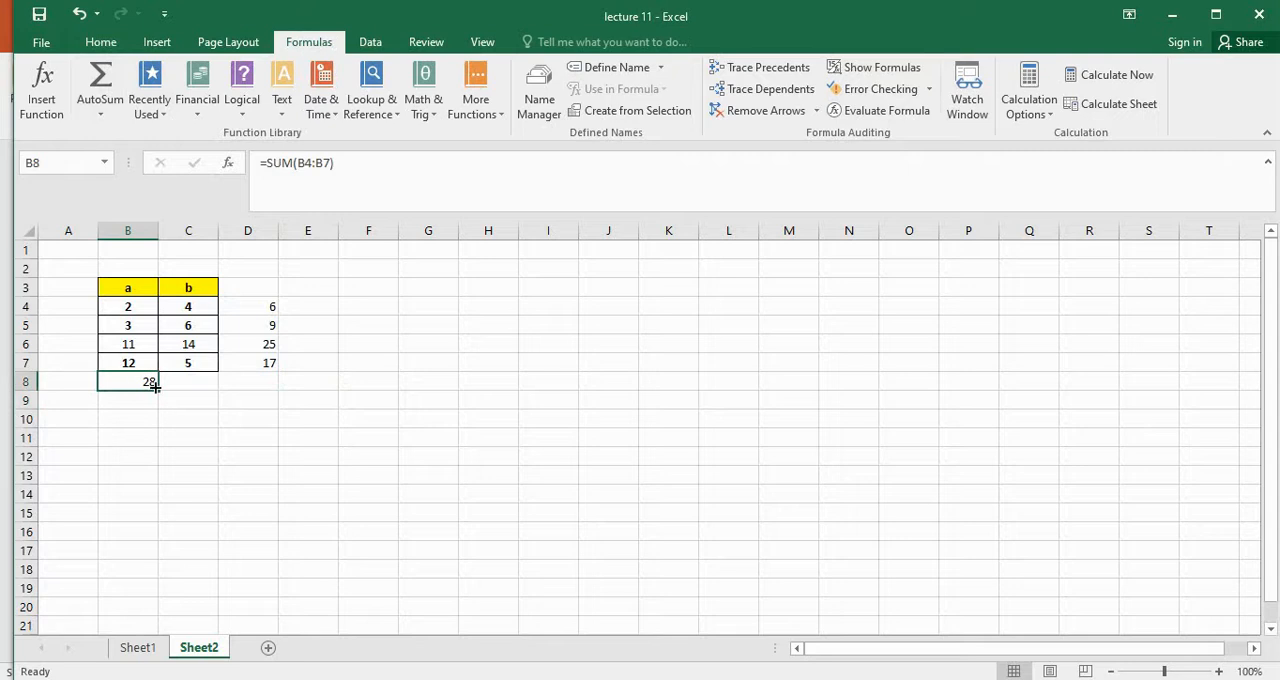
key(BackSpace)
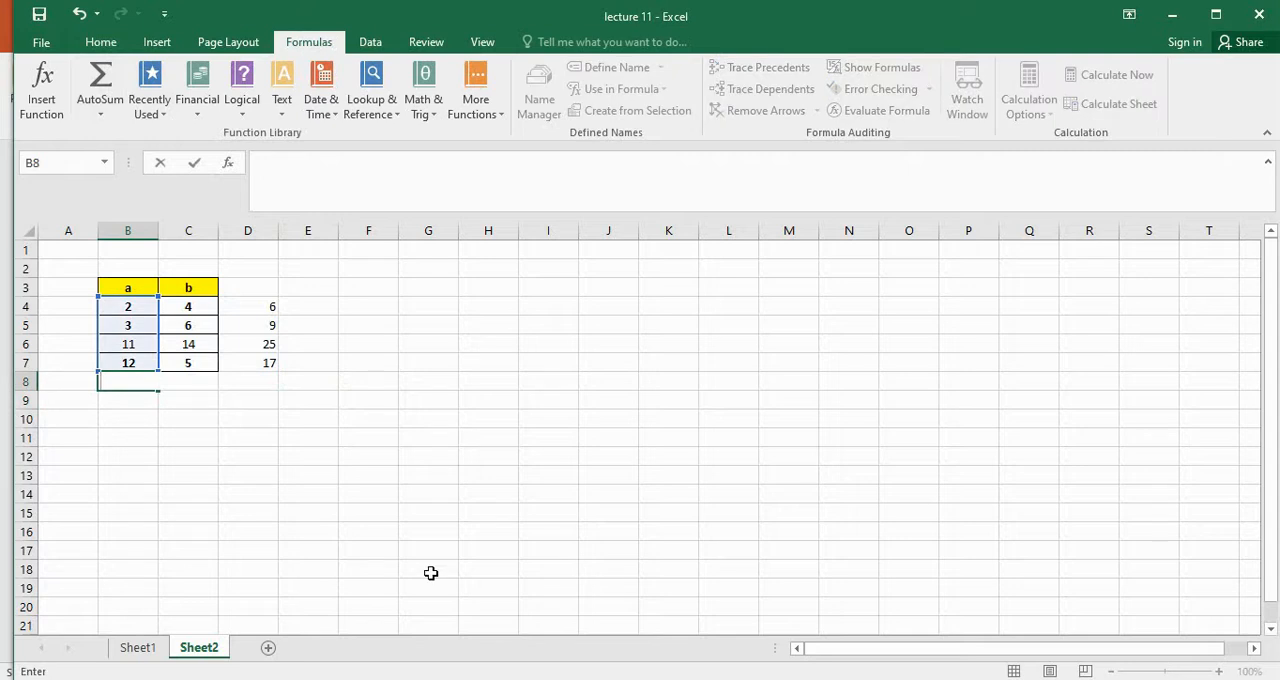
click(430, 573)
Insert the Max function in B8 to find the largest value of column a in B4:B7
click(136, 380)
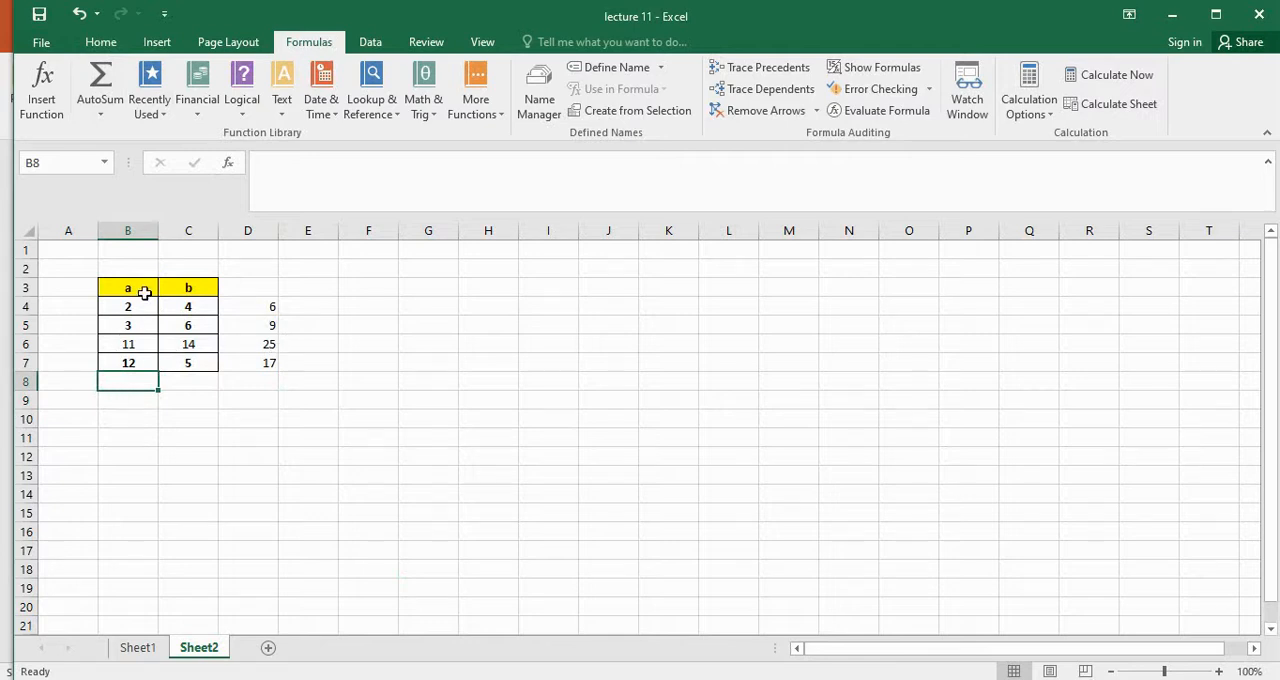
click(112, 117)
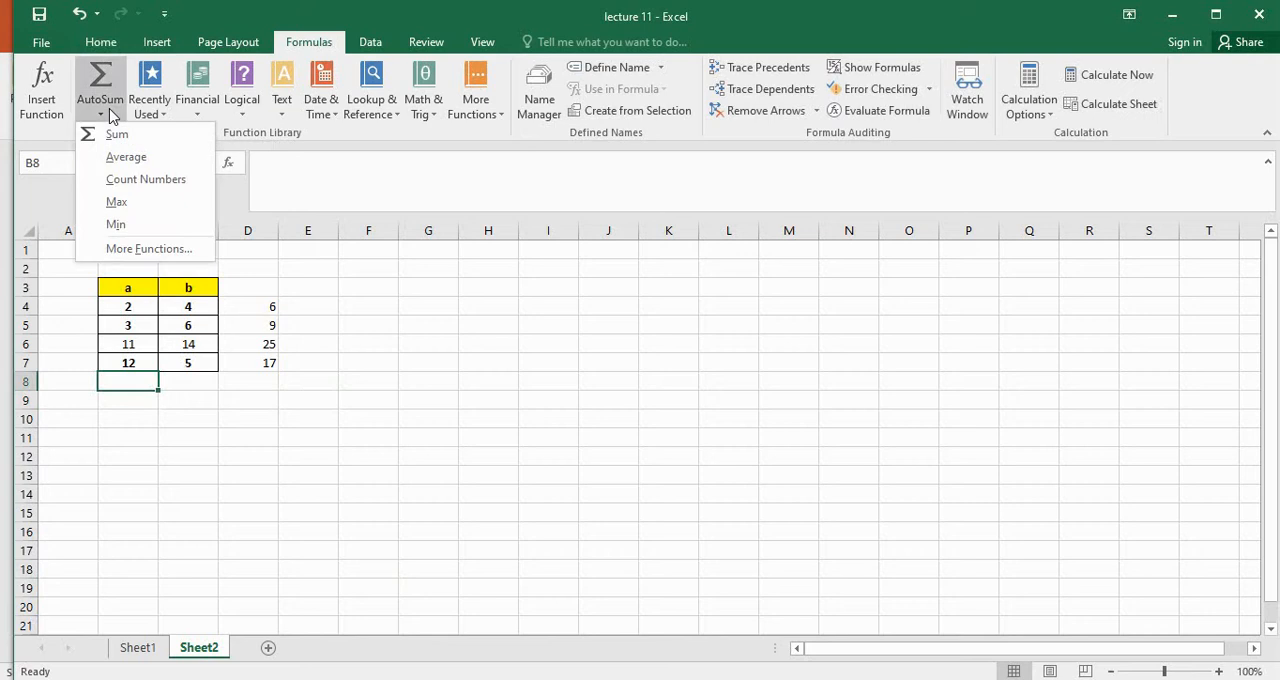
click(118, 204)
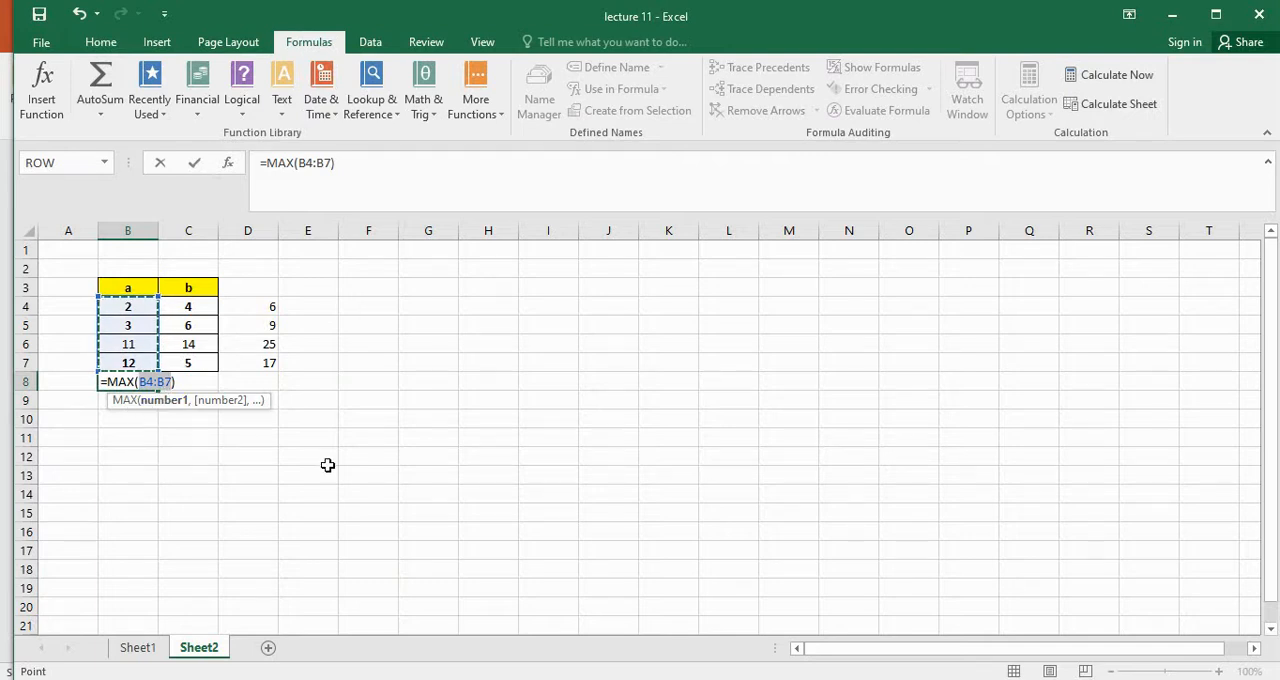
key(Return)
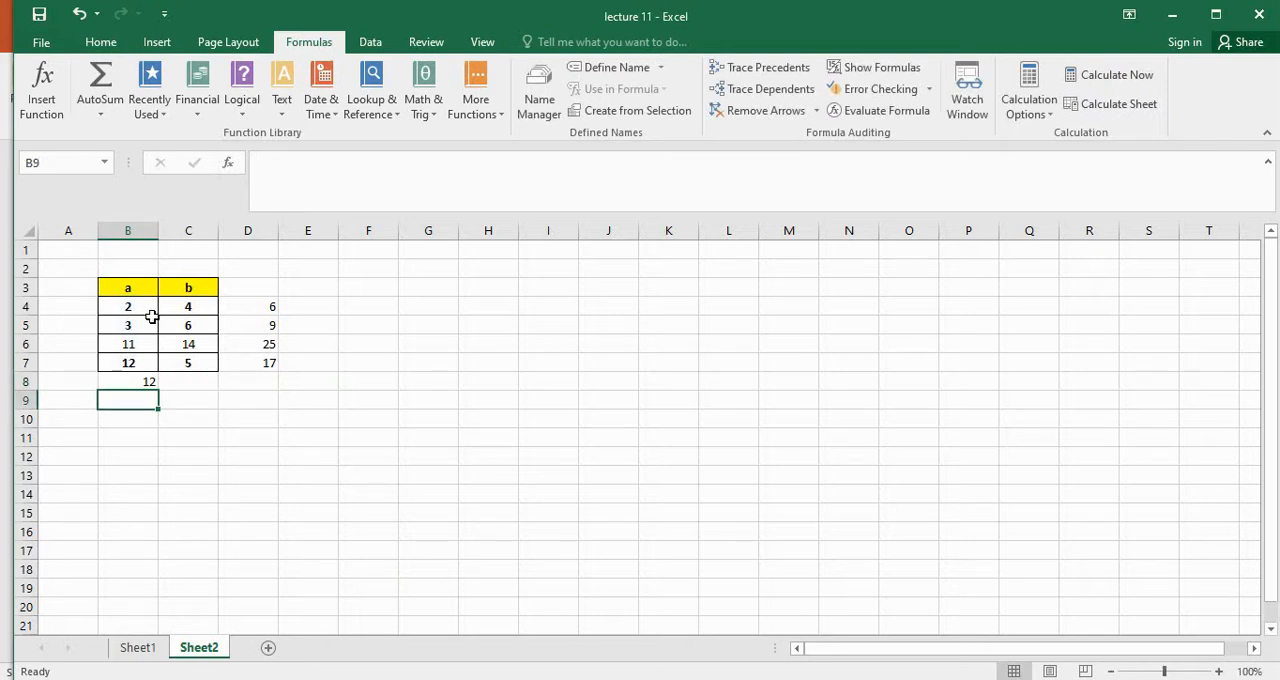
Replace the formula in B8 with the Min function over B4:B7
click(141, 381)
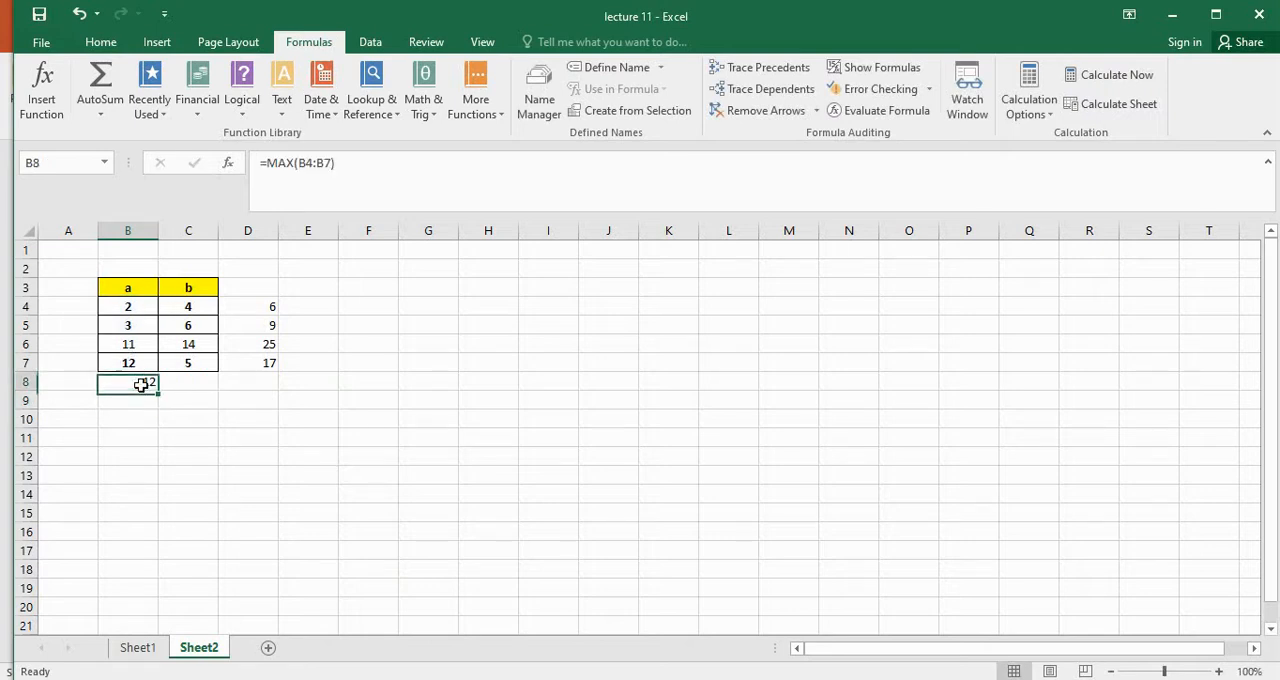
click(103, 115)
click(134, 223)
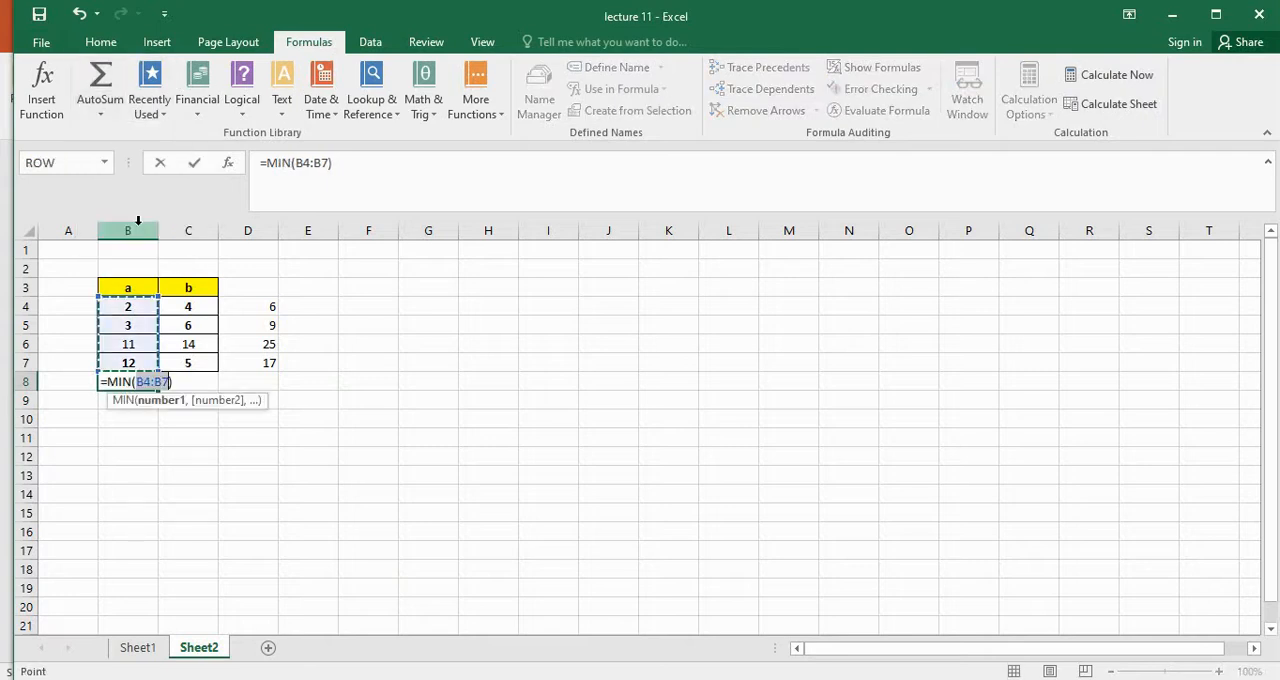
key(Return)
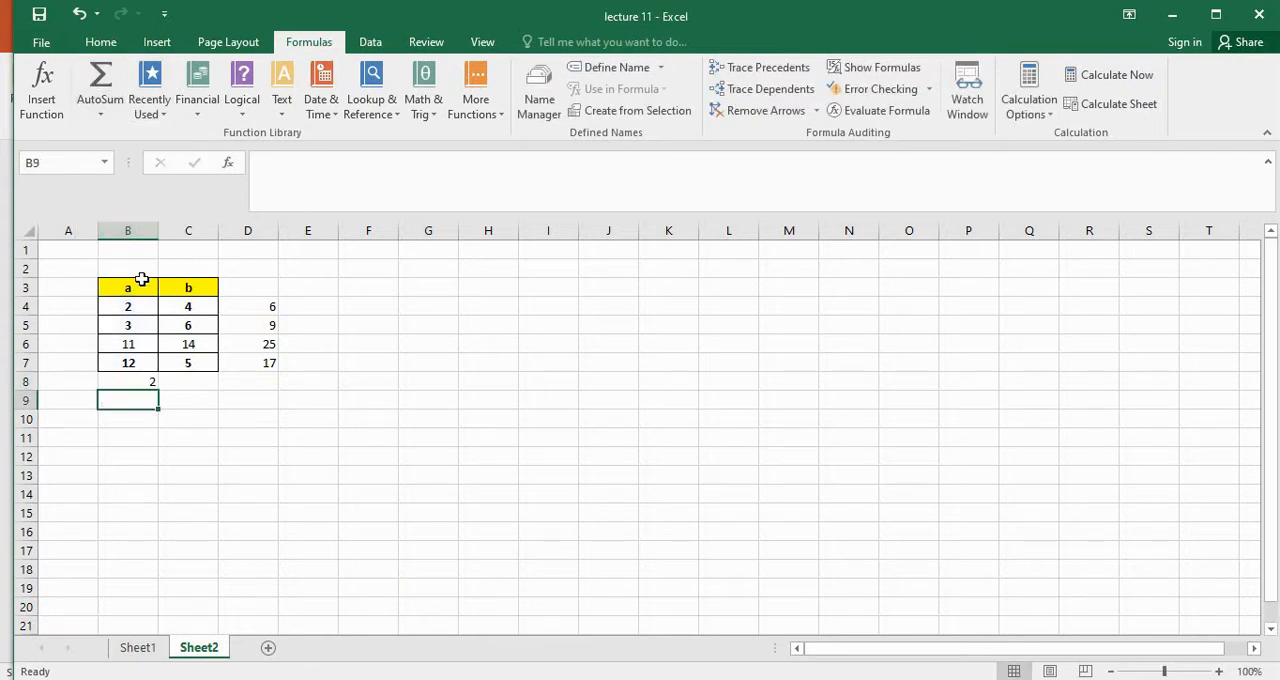
Replace the formula in B8 with Count Numbers to count the numeric entries in B4:B7
click(144, 380)
click(100, 108)
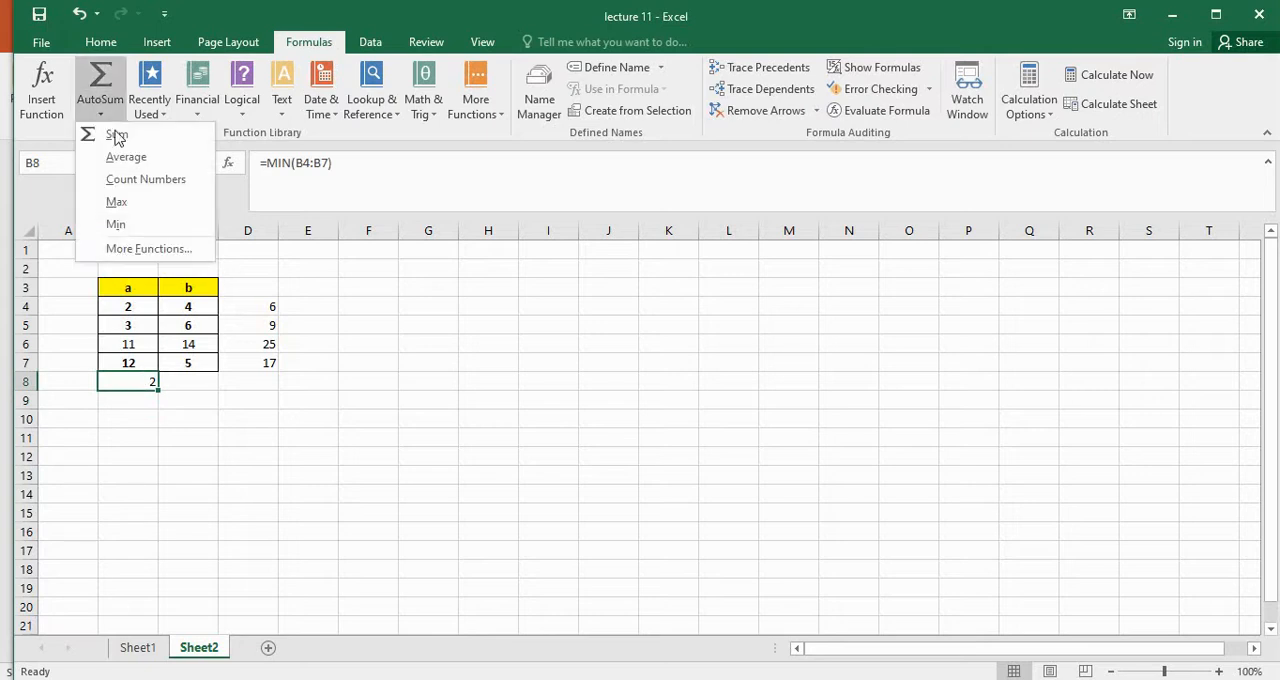
click(150, 190)
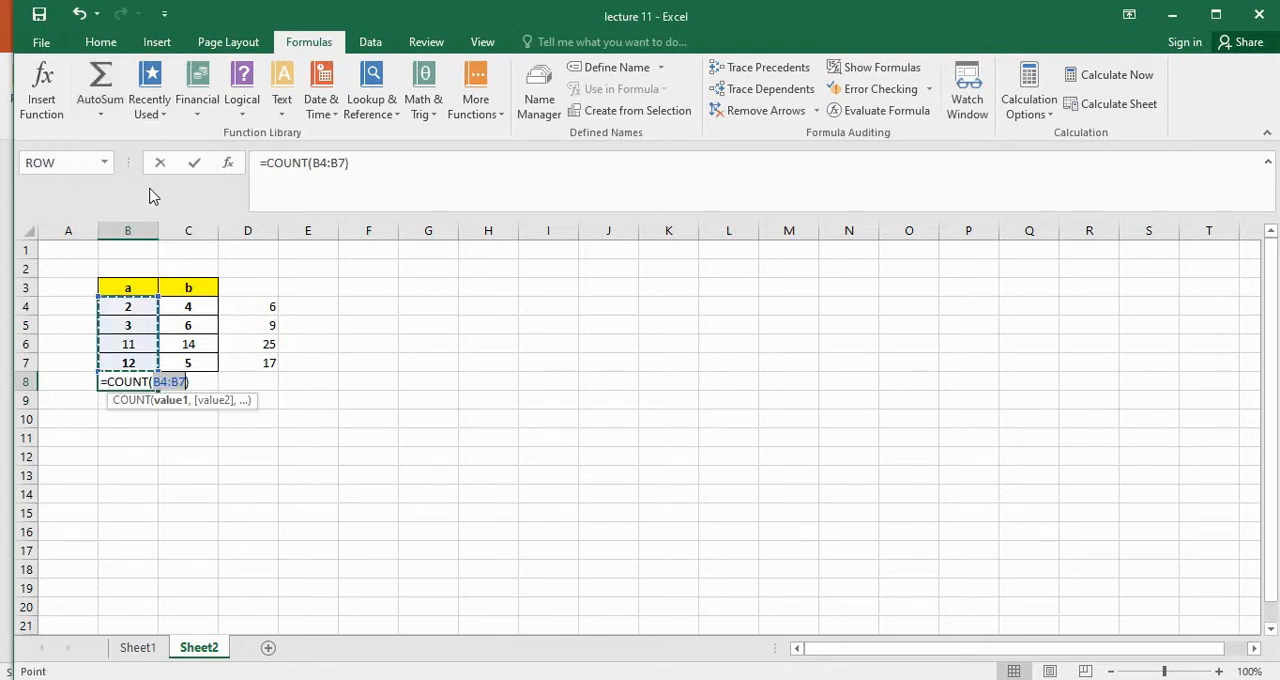
key(Return)
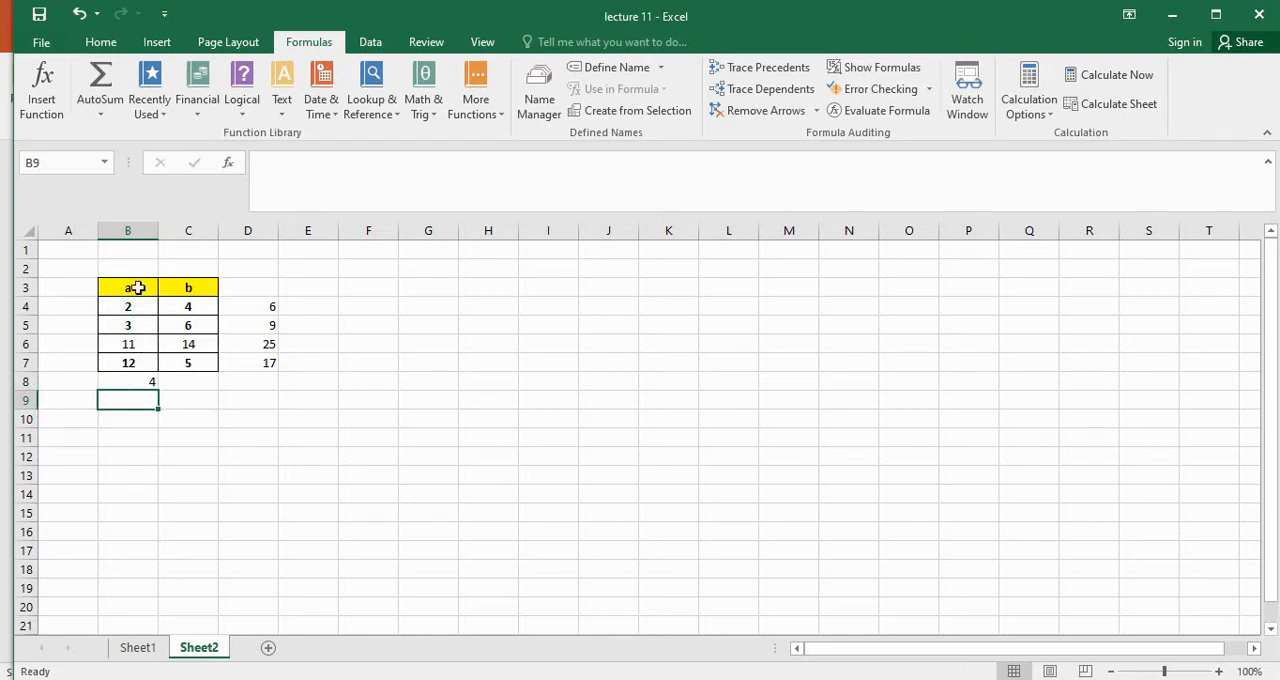
Replace the formula in B8 with the Average function over B4:B7
click(130, 382)
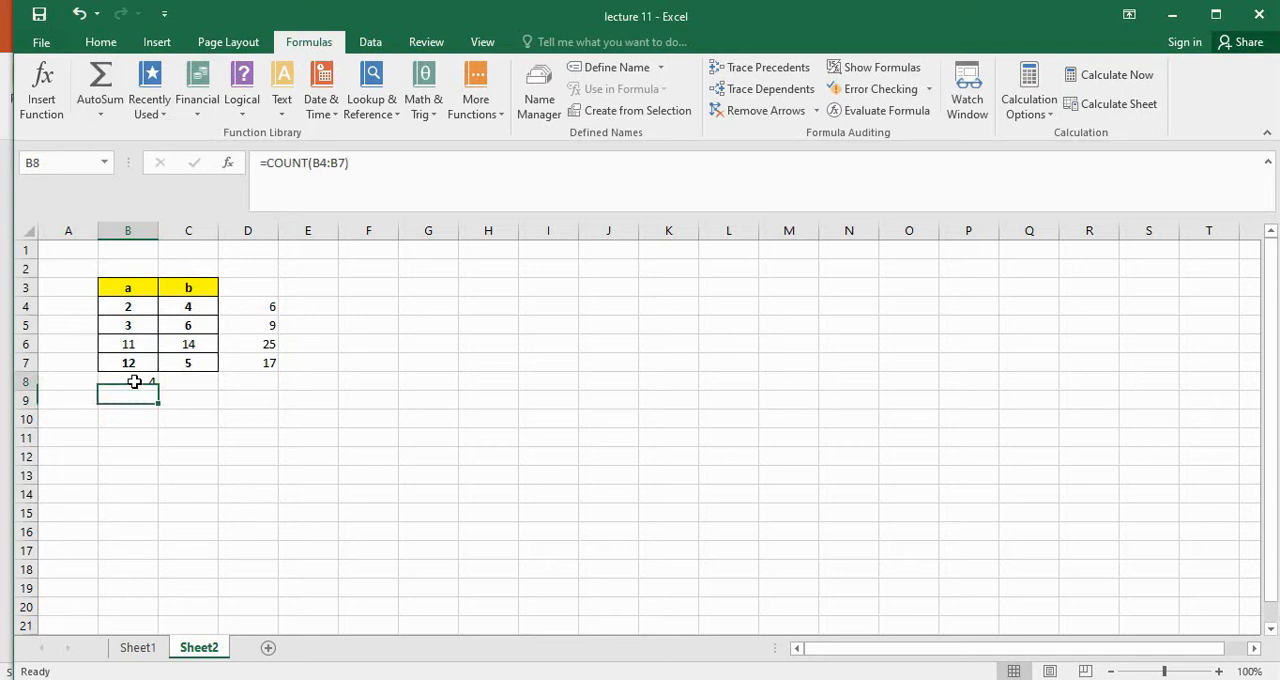
click(101, 114)
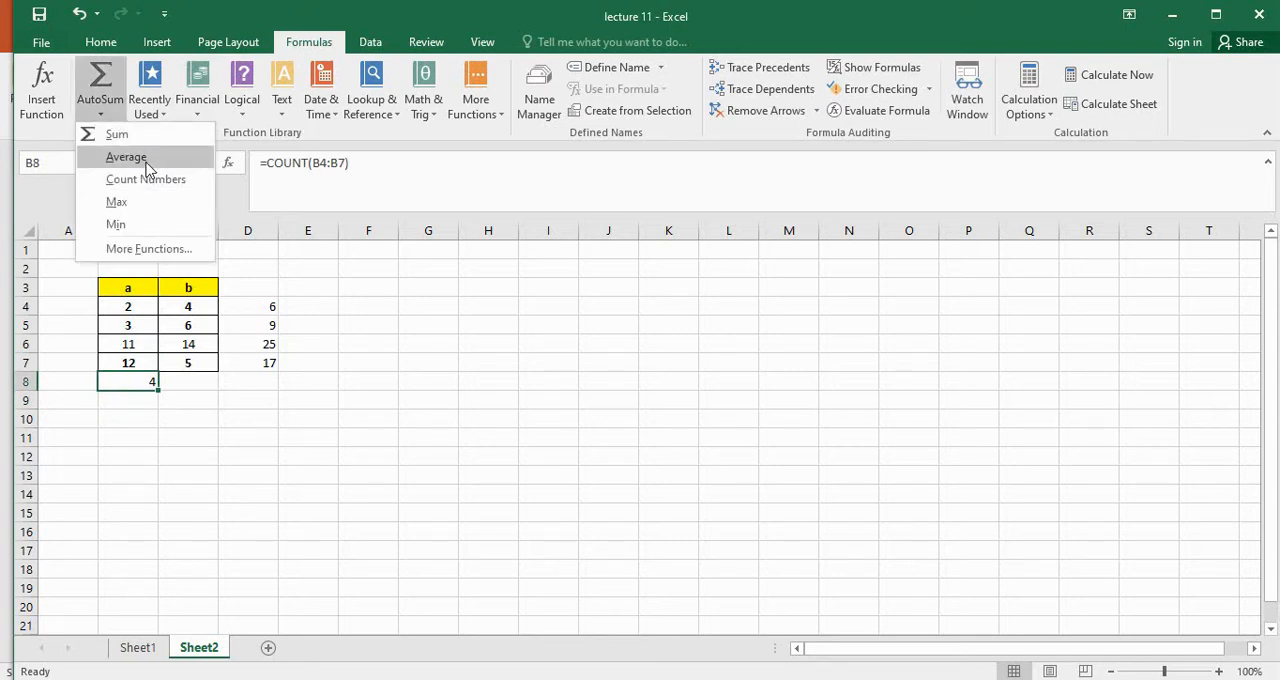
click(127, 157)
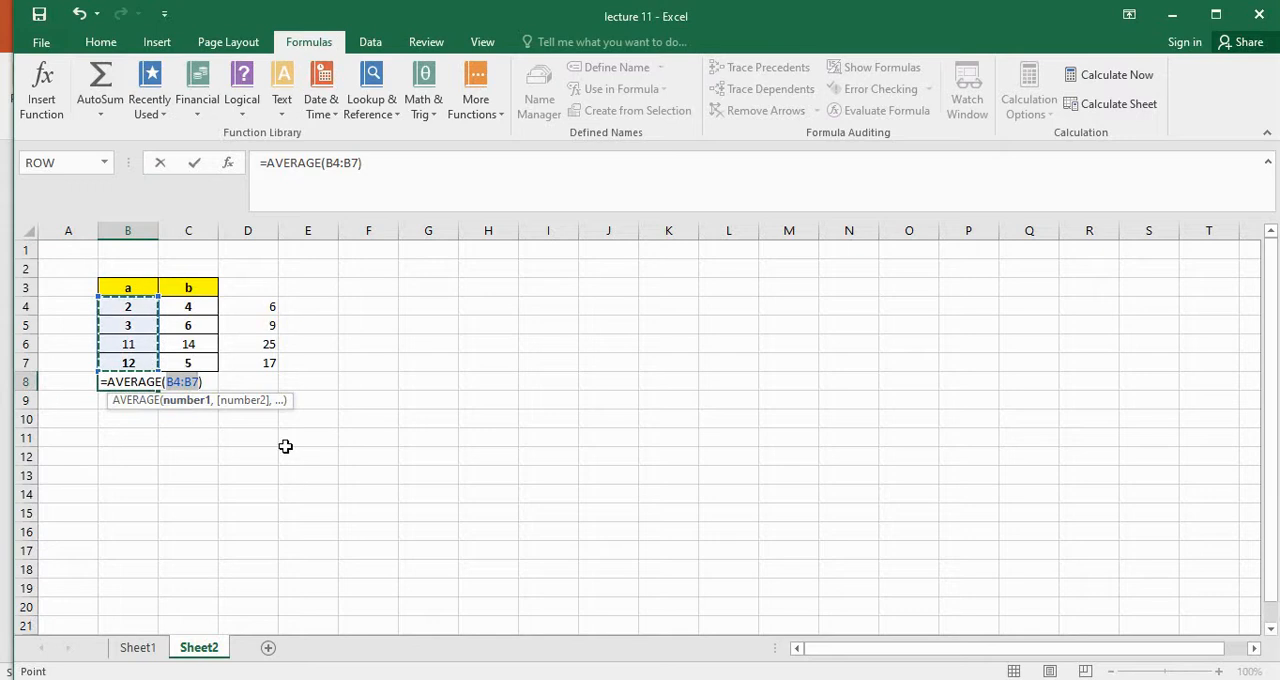
key(Return)
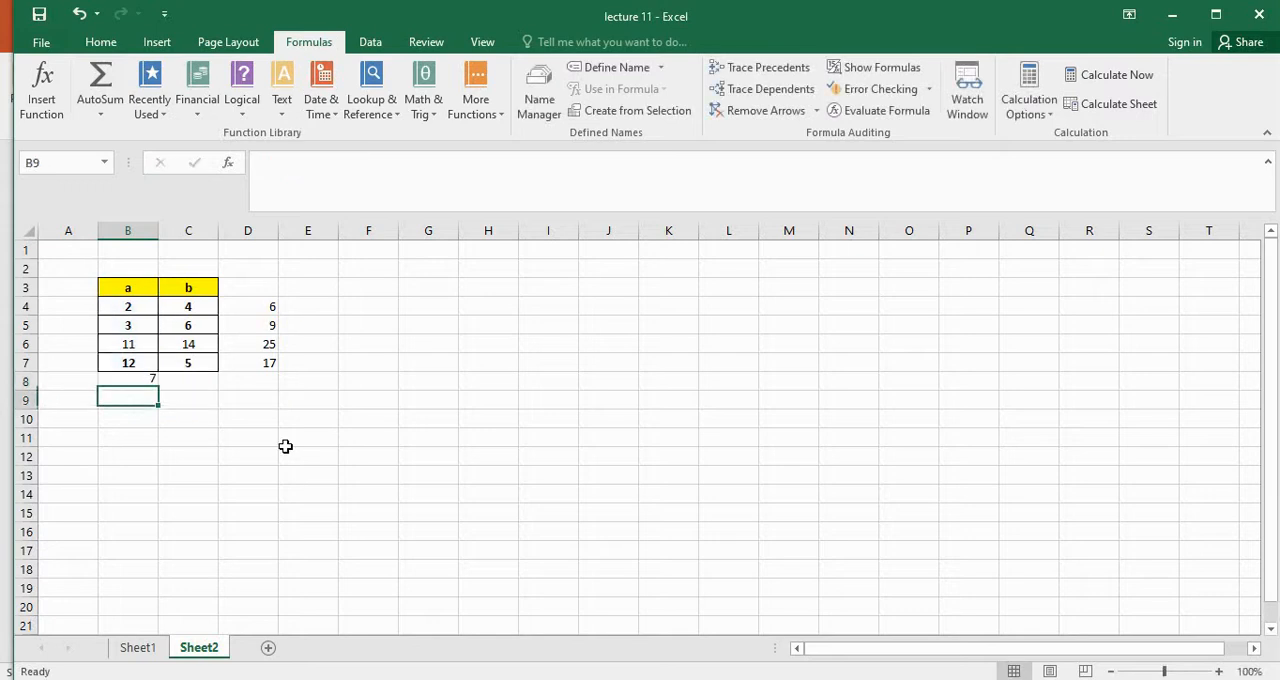
Clear the average formula from B8
click(137, 380)
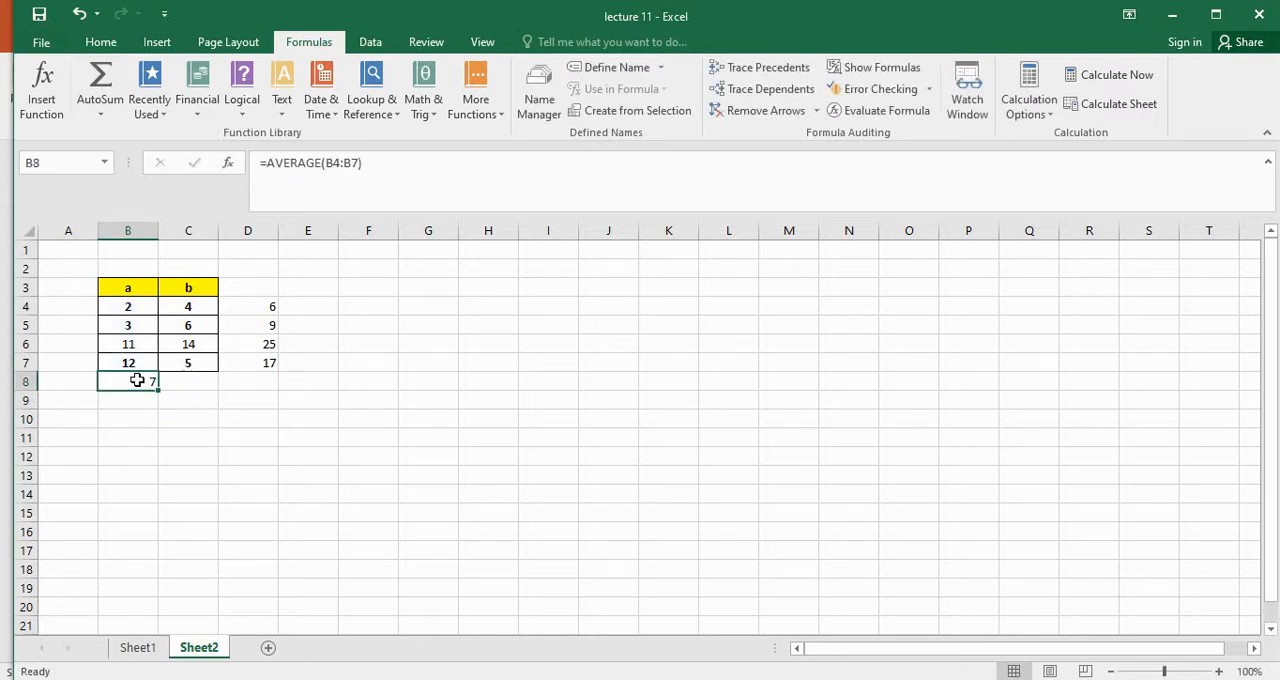
double_click(137, 380)
click(328, 476)
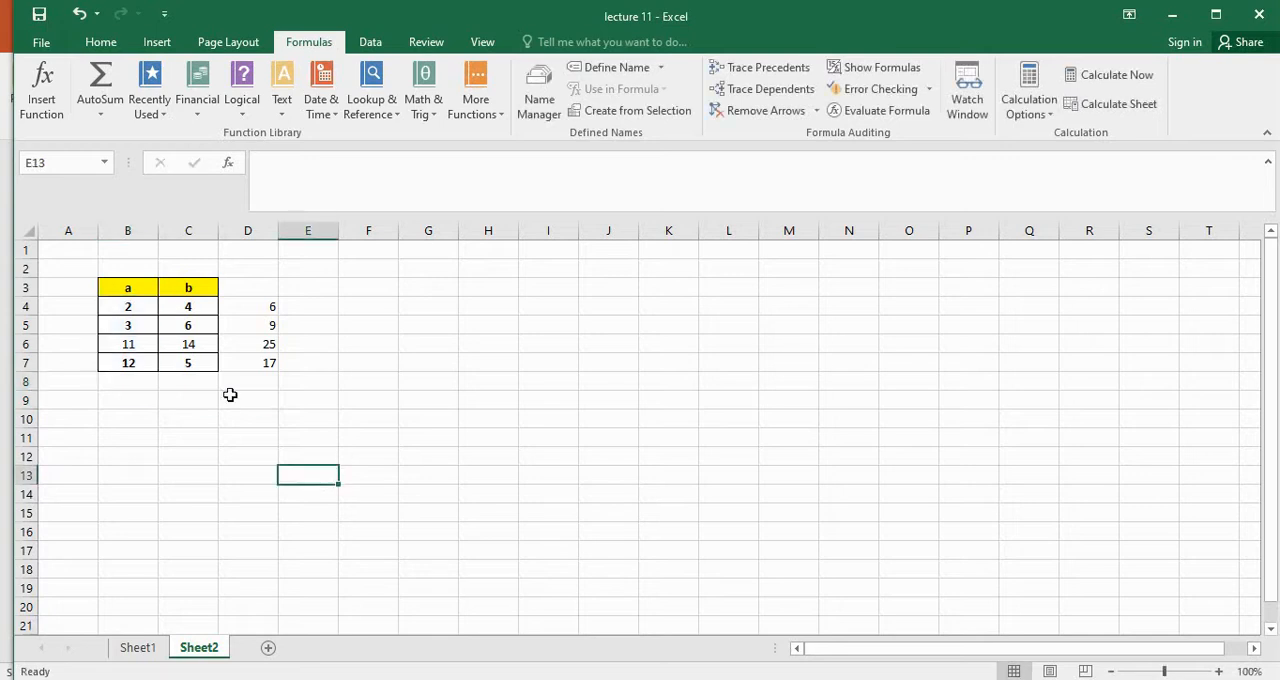
Select the ranges B4:B6, B4:C7 and B5:C7 in turn to read their average, count and sum in the status bar
click(140, 309)
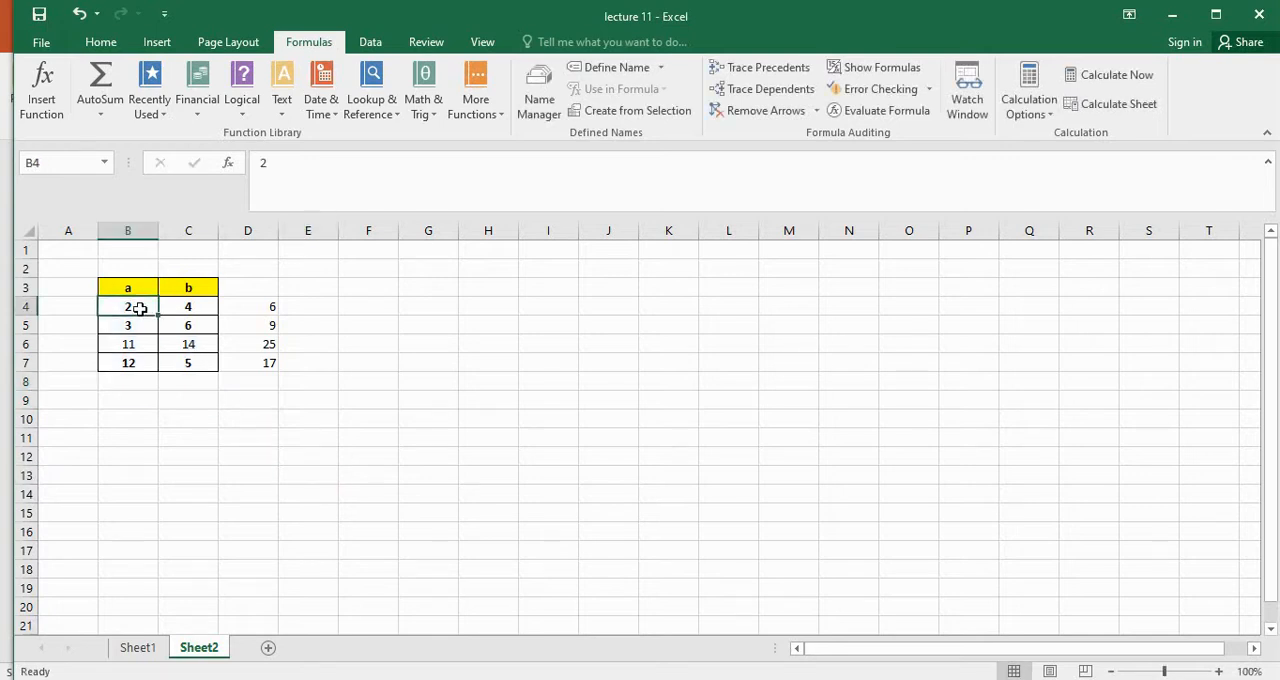
drag(140, 314, 140, 346)
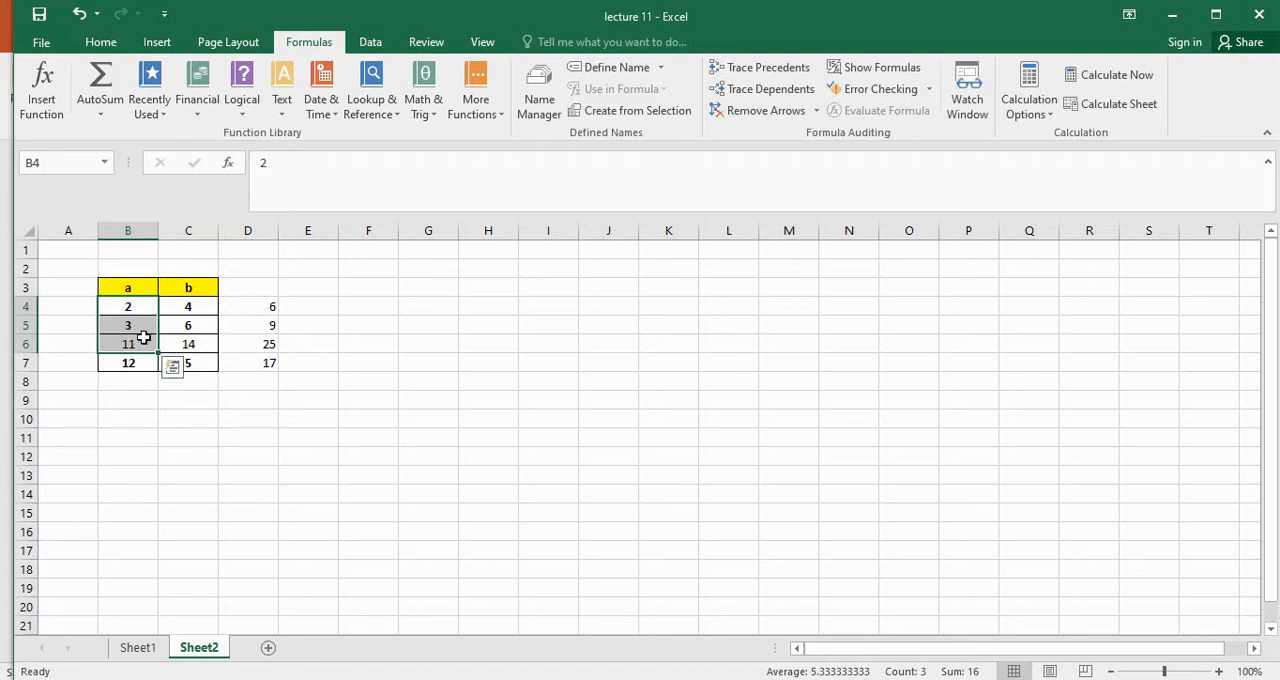
click(302, 477)
drag(135, 305, 183, 358)
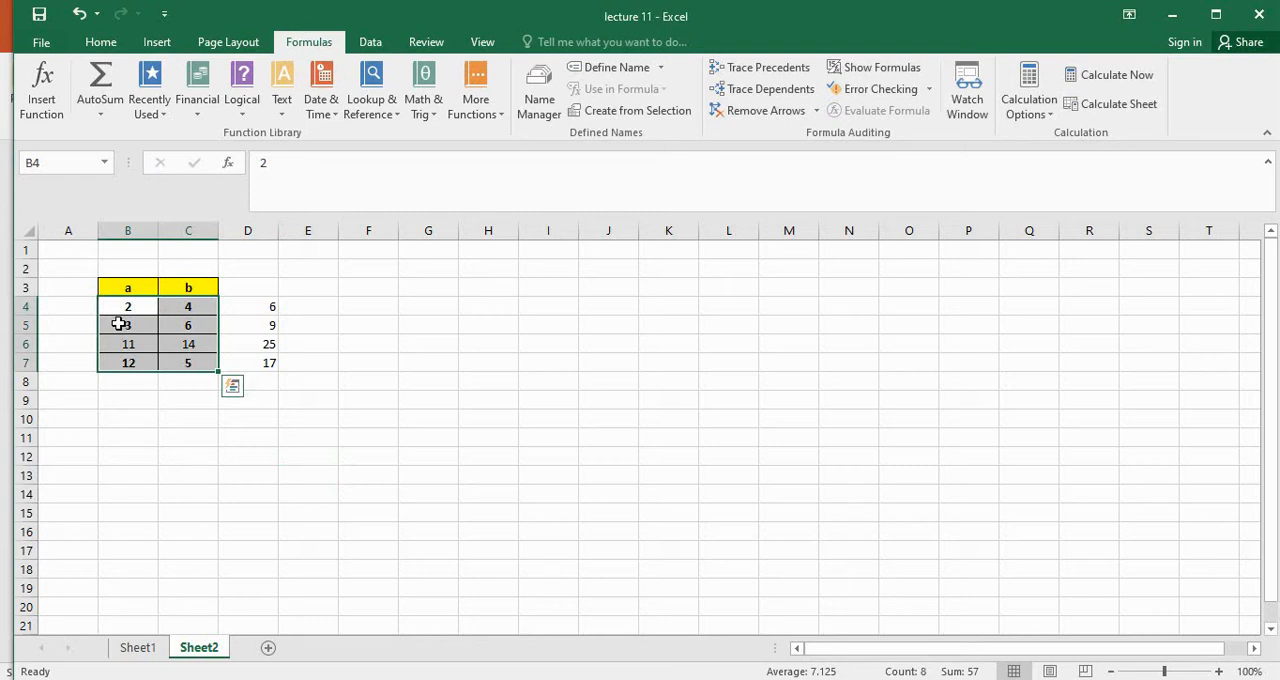
click(119, 324)
drag(145, 327, 190, 364)
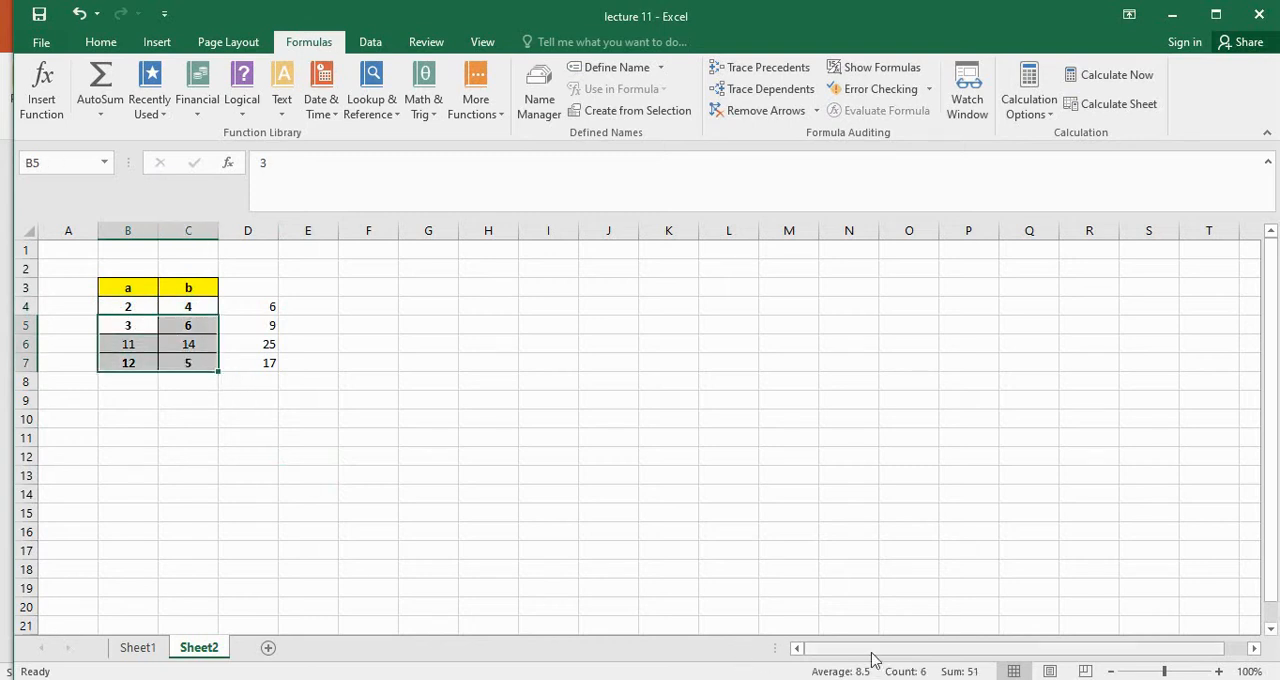